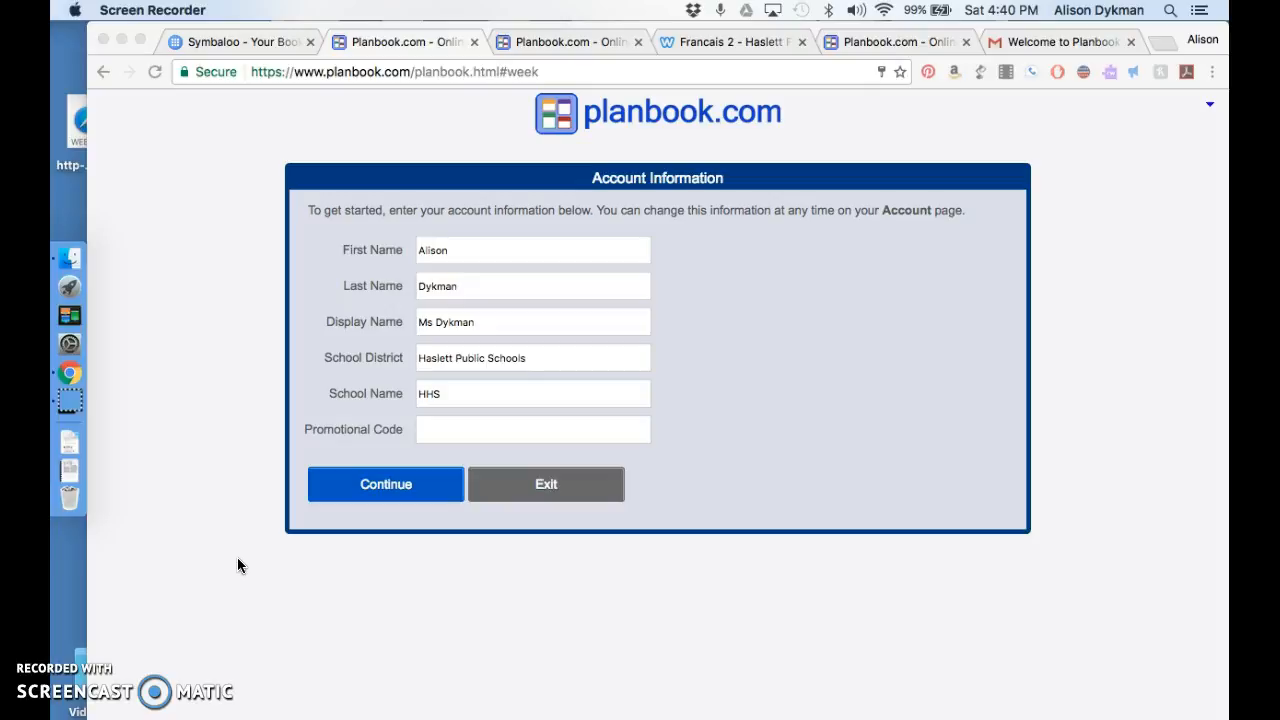
# Step: Accept the prefilled account information and name the school year 2016-2017
pyautogui.click(405, 488)
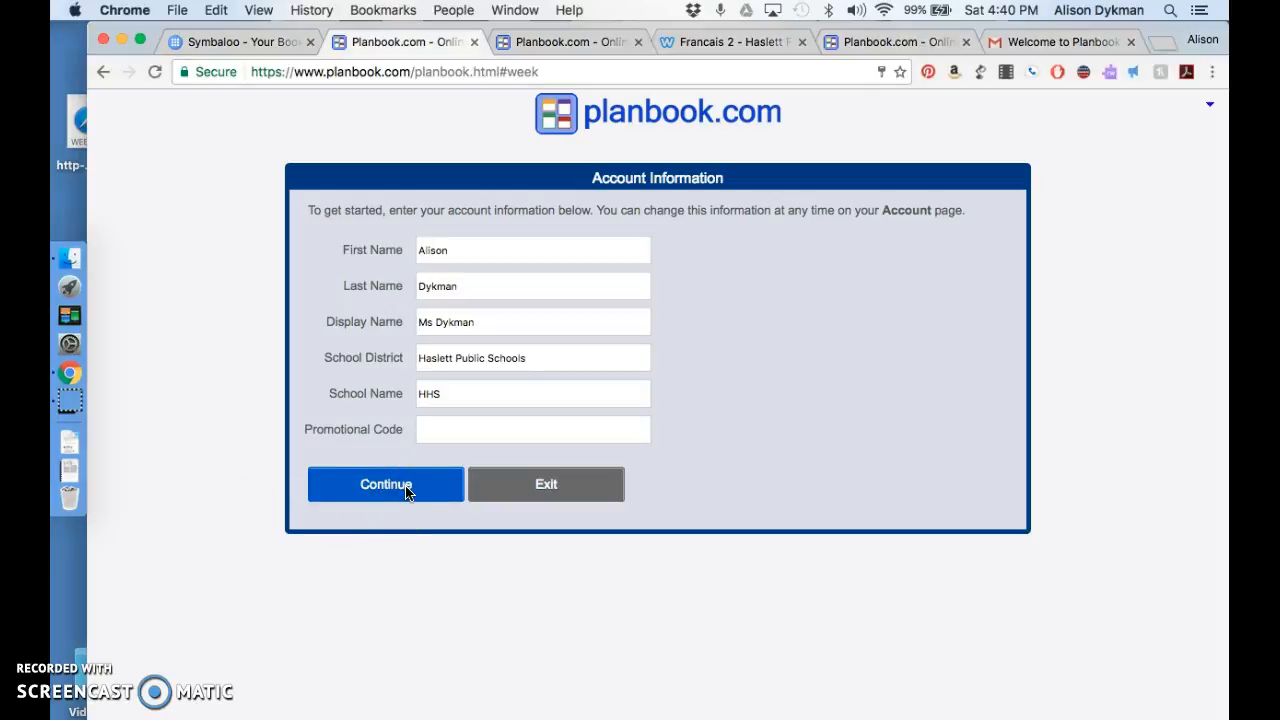
pyautogui.click(407, 490)
pyautogui.click(470, 230)
pyautogui.click(464, 254)
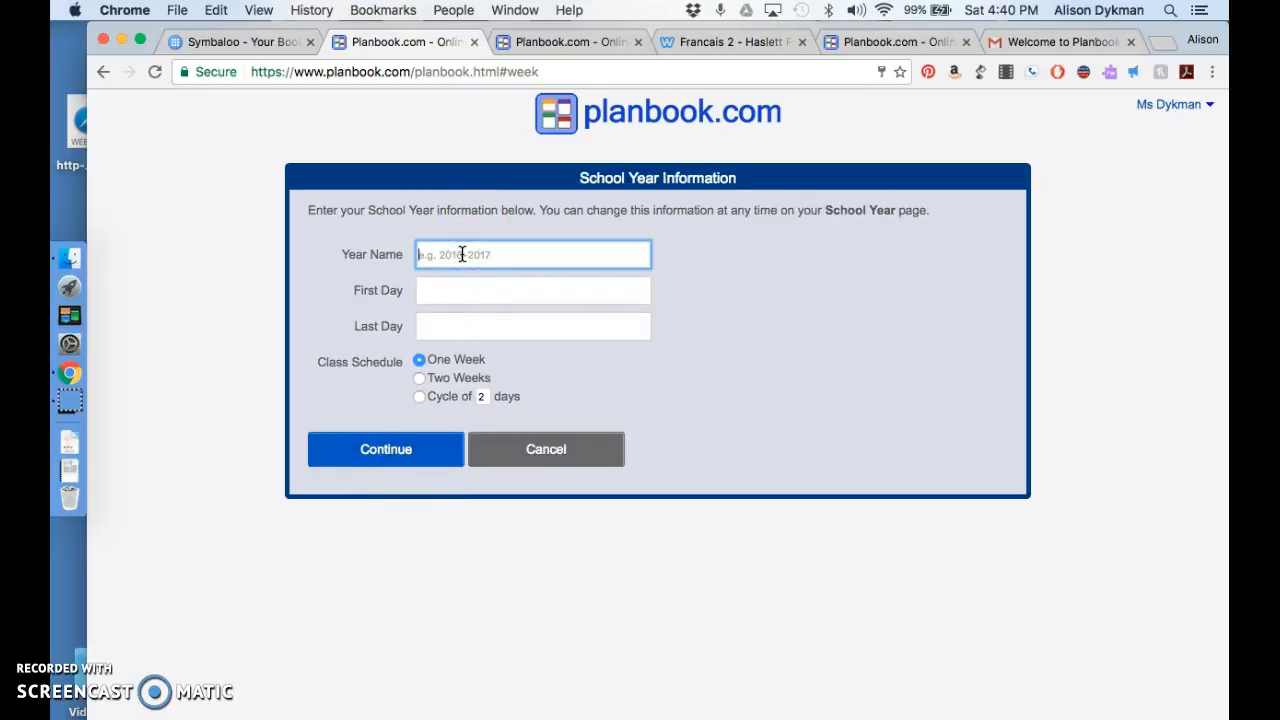
pyautogui.write('2016-2017')
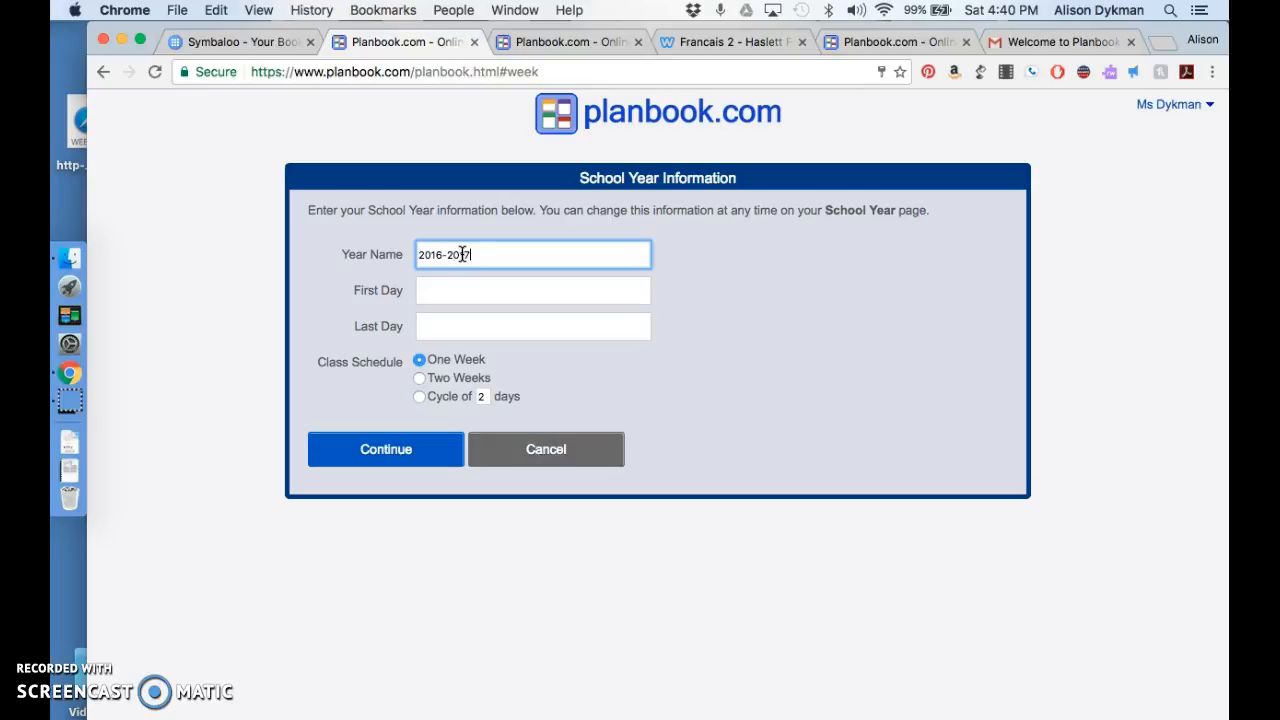
# Step: Set the school year's first day to 01/23/2017 and last day to 06/09/2017, keeping the one-week class schedule
pyautogui.press('Tab')
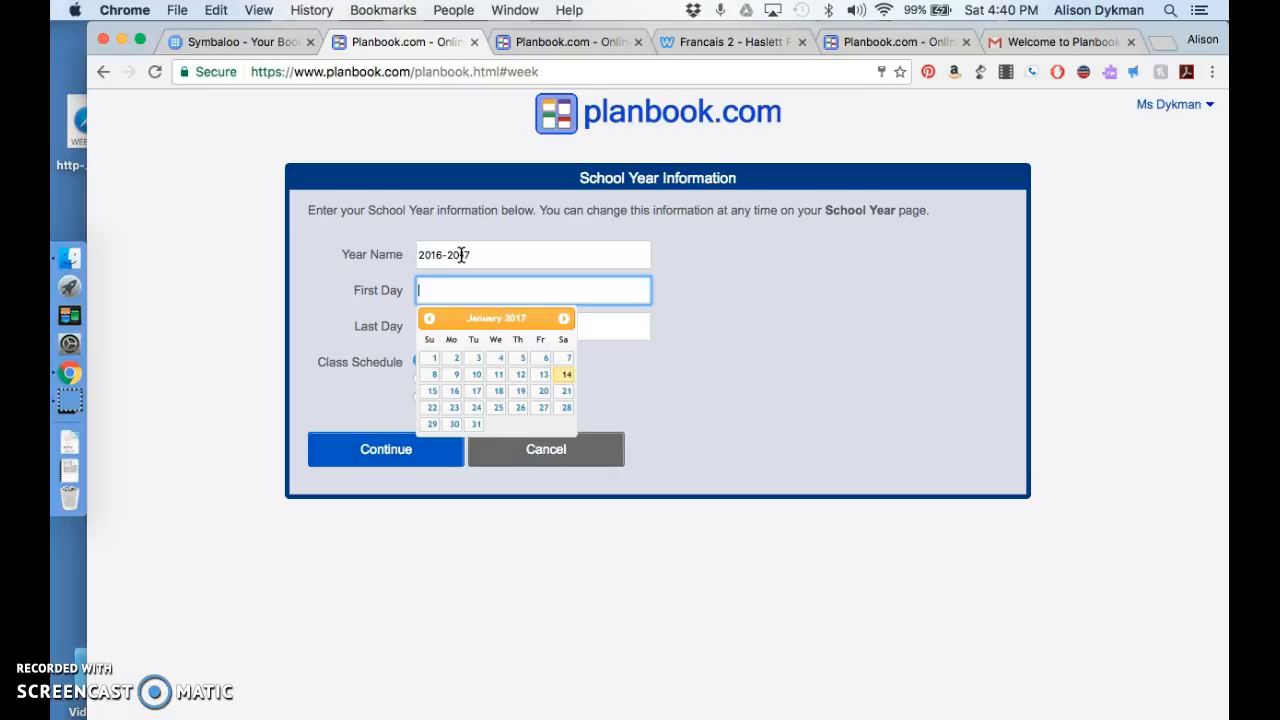
pyautogui.click(455, 409)
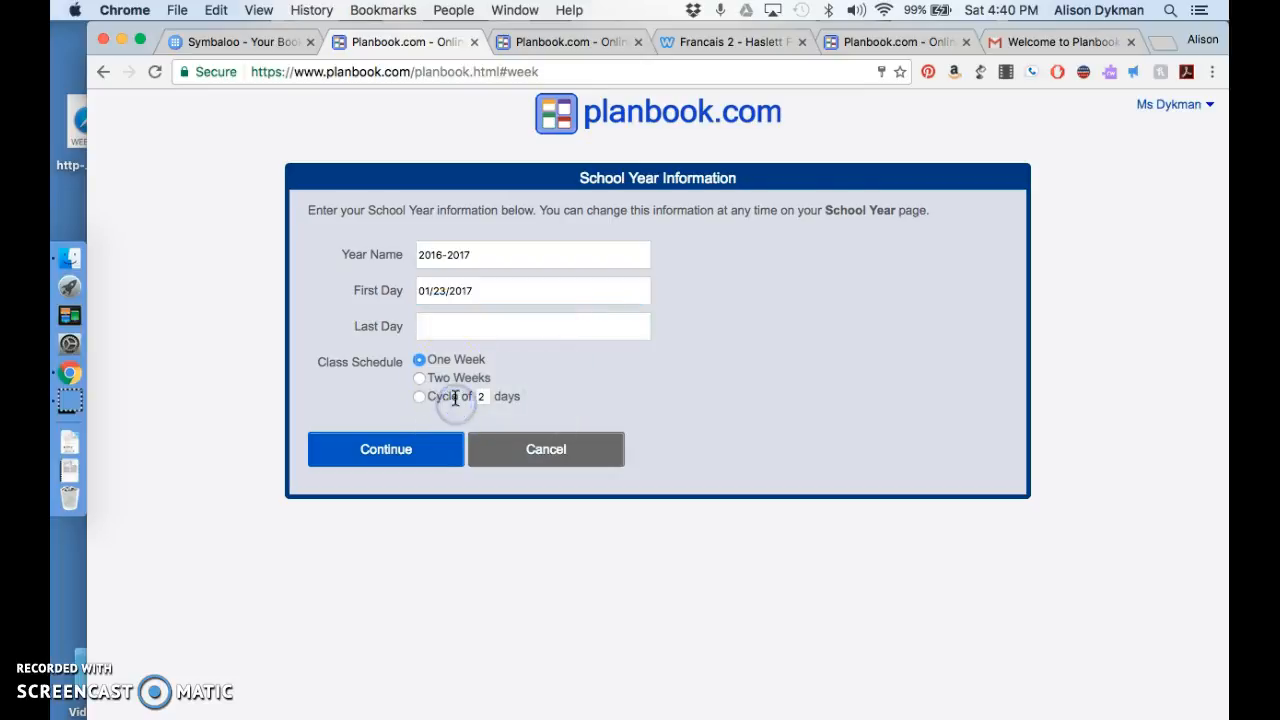
pyautogui.click(443, 333)
pyautogui.click(566, 355)
pyautogui.click(566, 355)
pyautogui.click(566, 355)
pyautogui.click(566, 355)
pyautogui.click(566, 355)
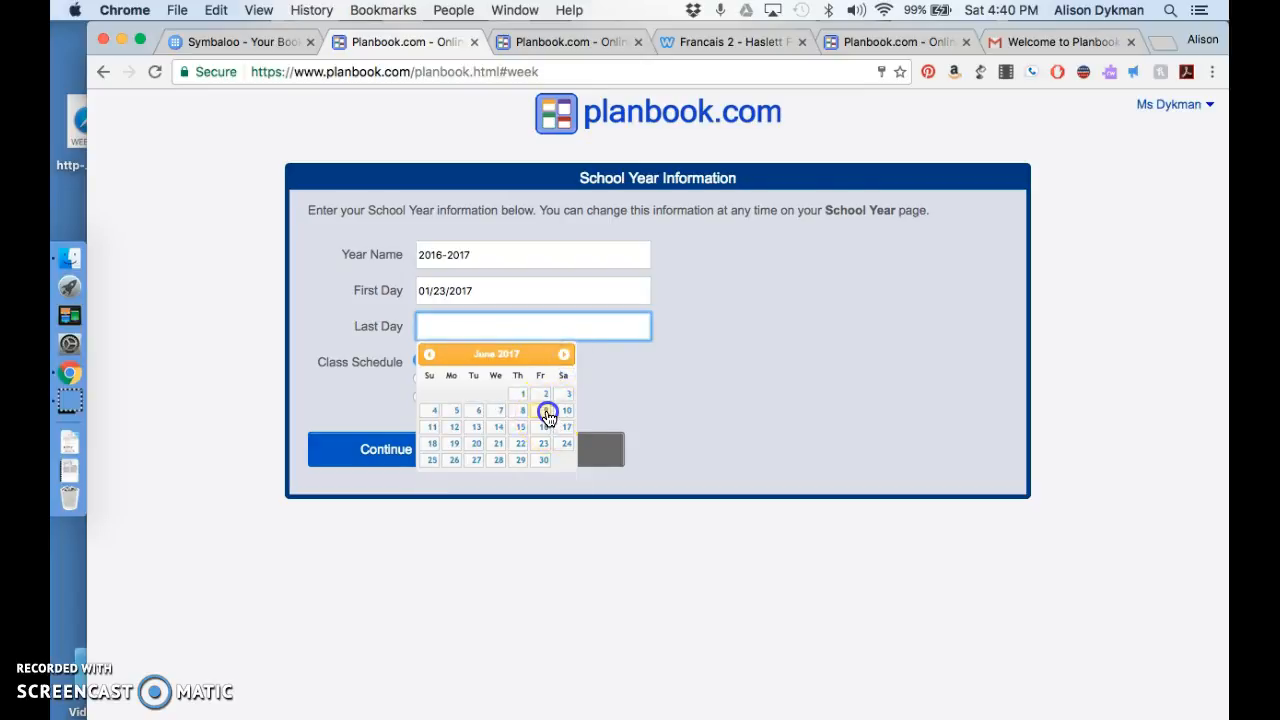
pyautogui.click(543, 410)
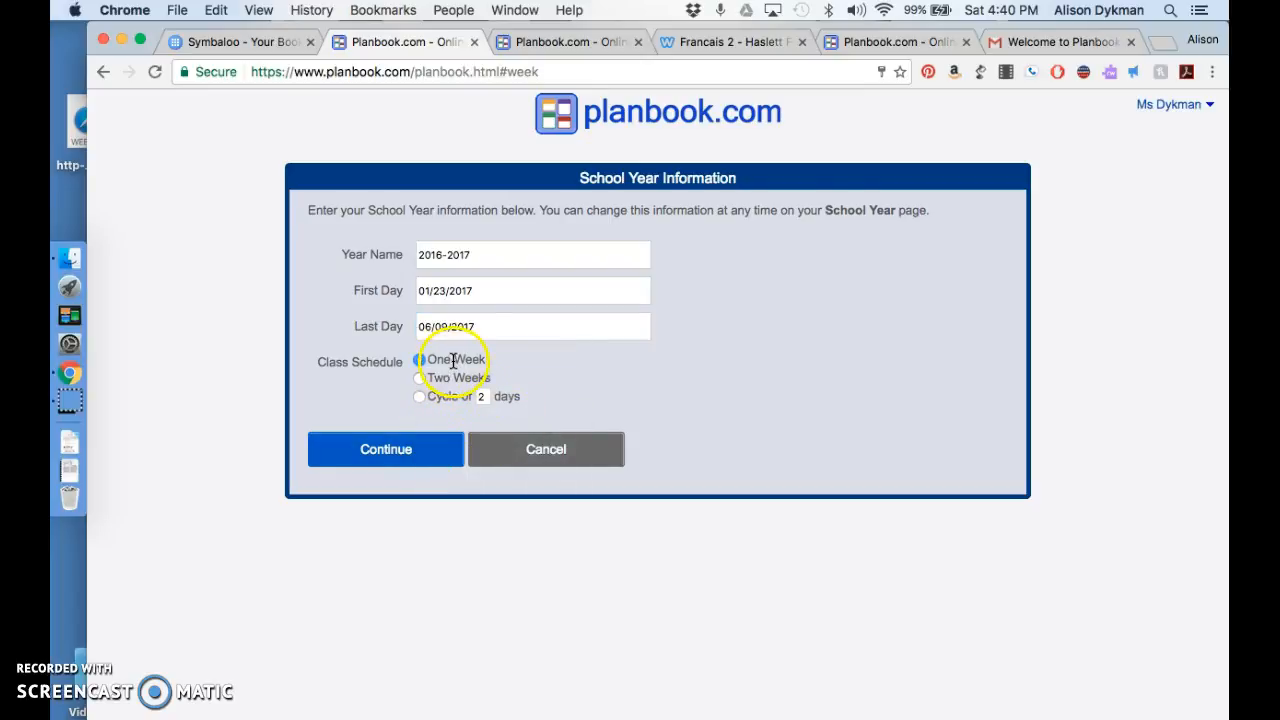
pyautogui.click(428, 457)
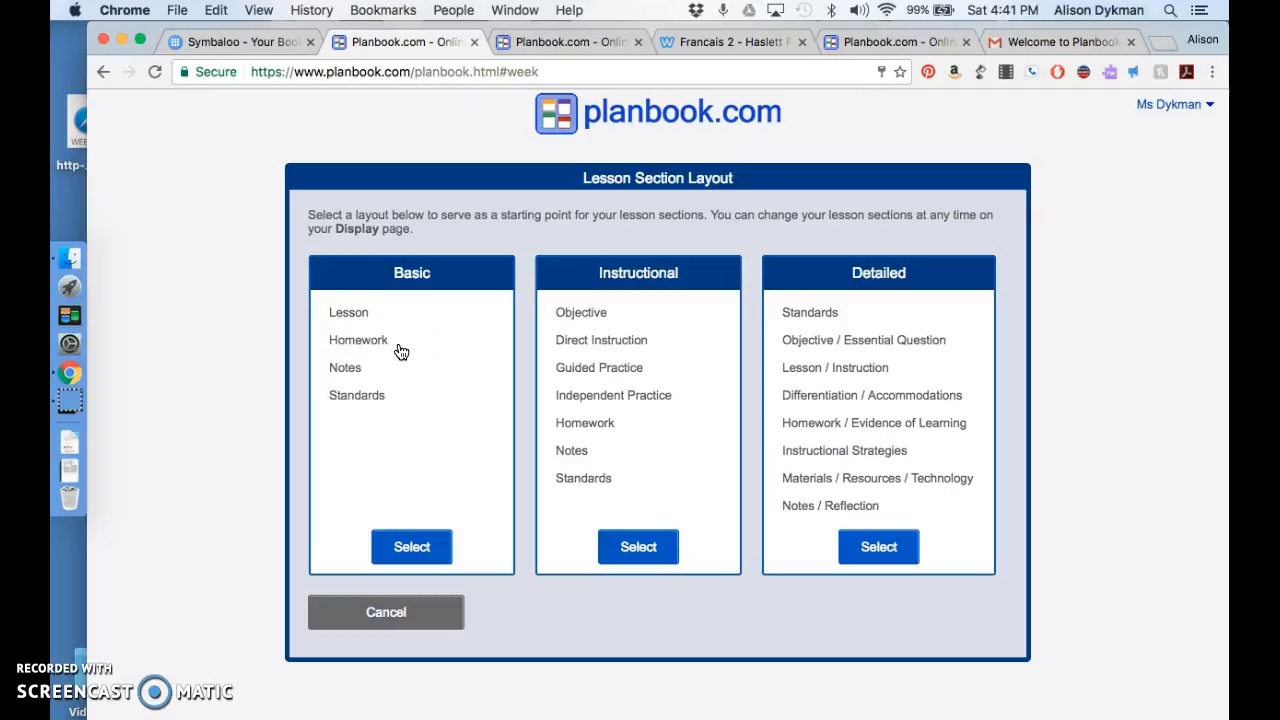
# Step: Choose the Basic lesson section layout and name the first class French 1
pyautogui.click(418, 546)
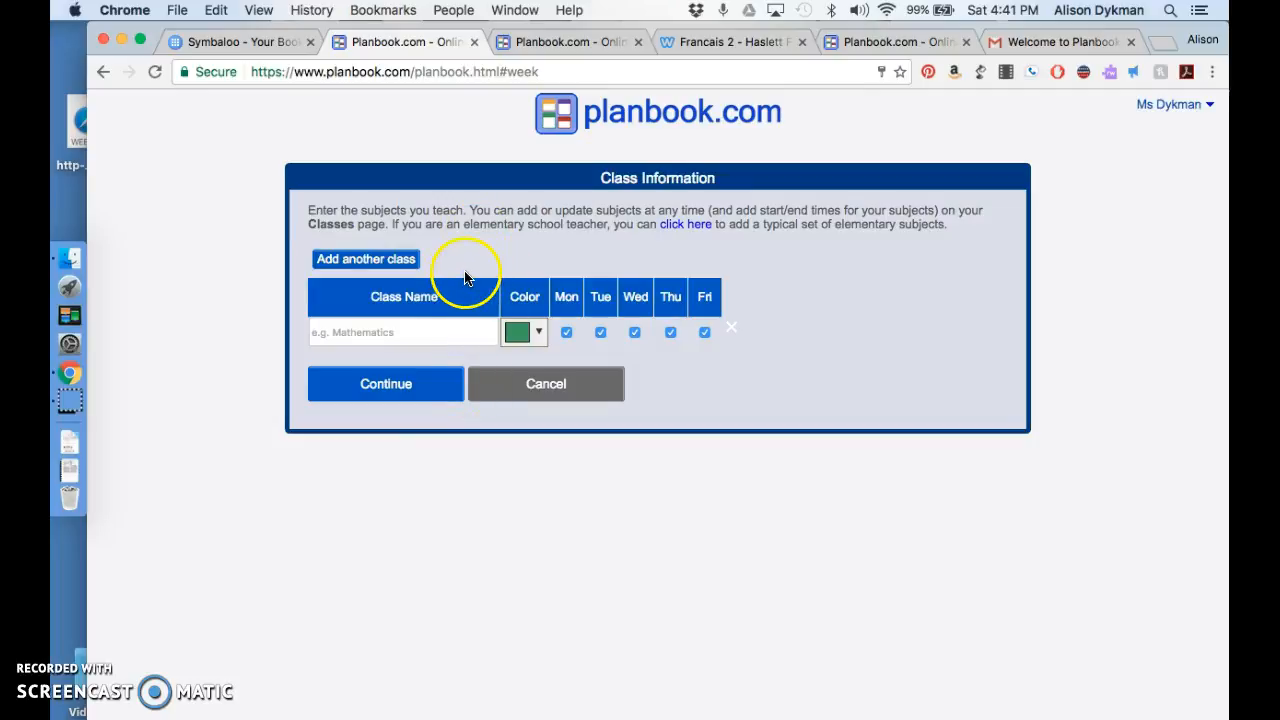
pyautogui.click(445, 332)
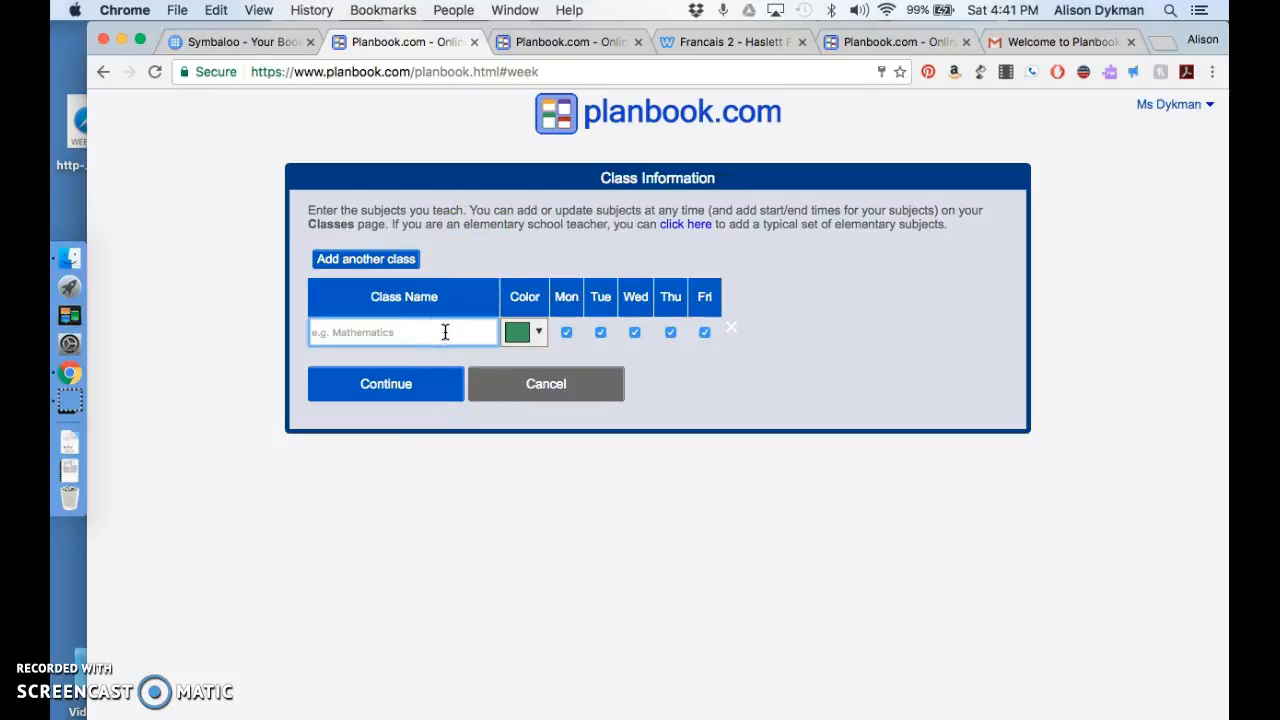
pyautogui.write('French 2')
pyautogui.press('BackSpace')
pyautogui.write('1')
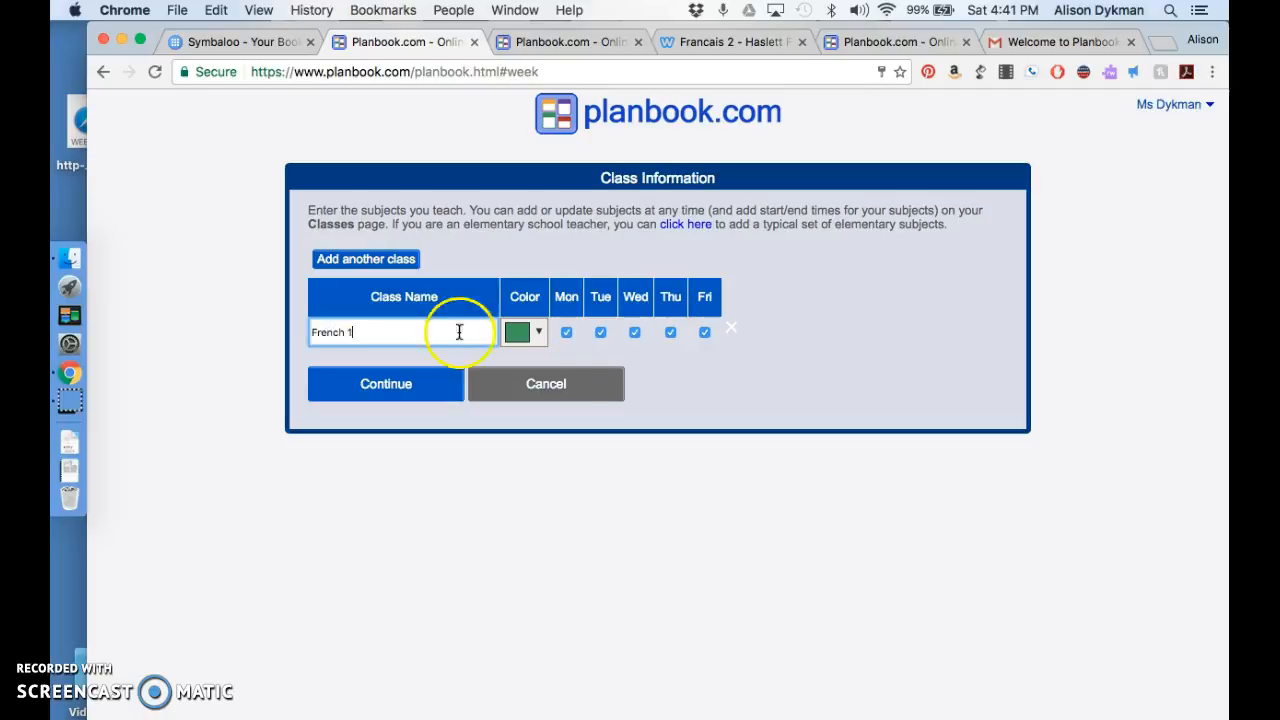
# Step: Give the French 1 class a dark blue color and submit it with Monday to Friday enabled
pyautogui.click(541, 332)
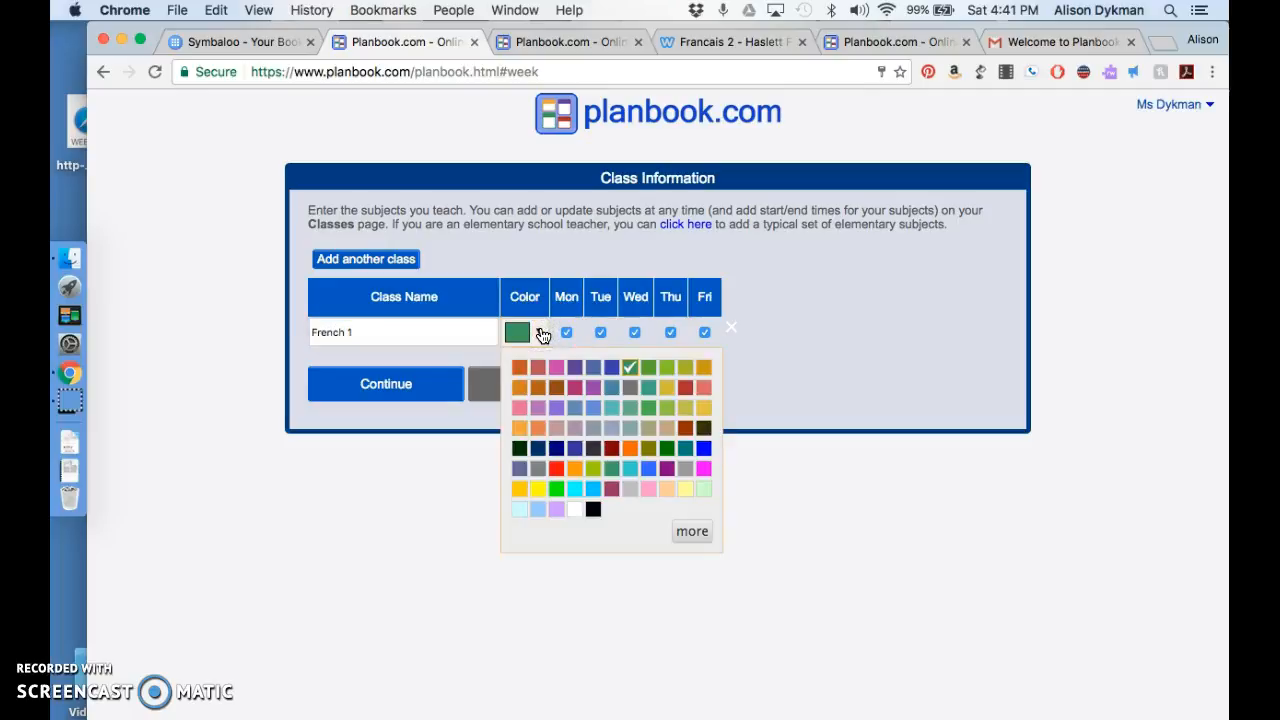
pyautogui.click(611, 367)
pyautogui.click(791, 398)
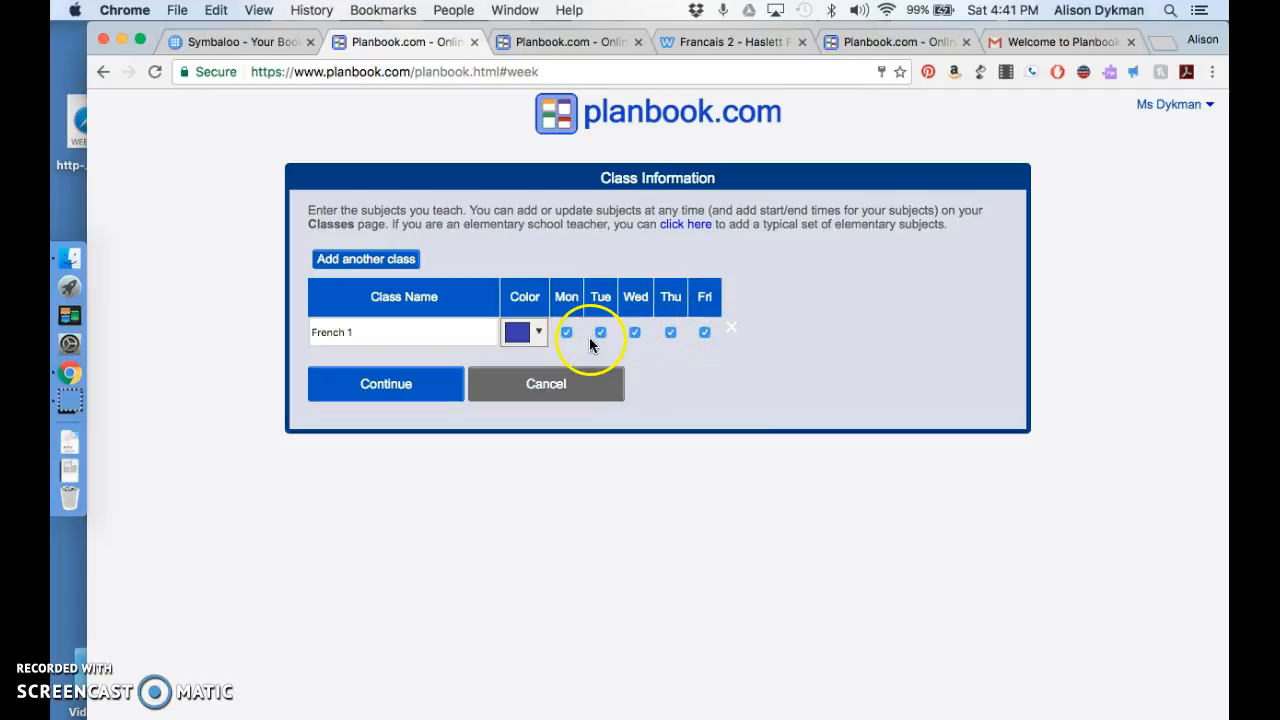
pyautogui.click(441, 384)
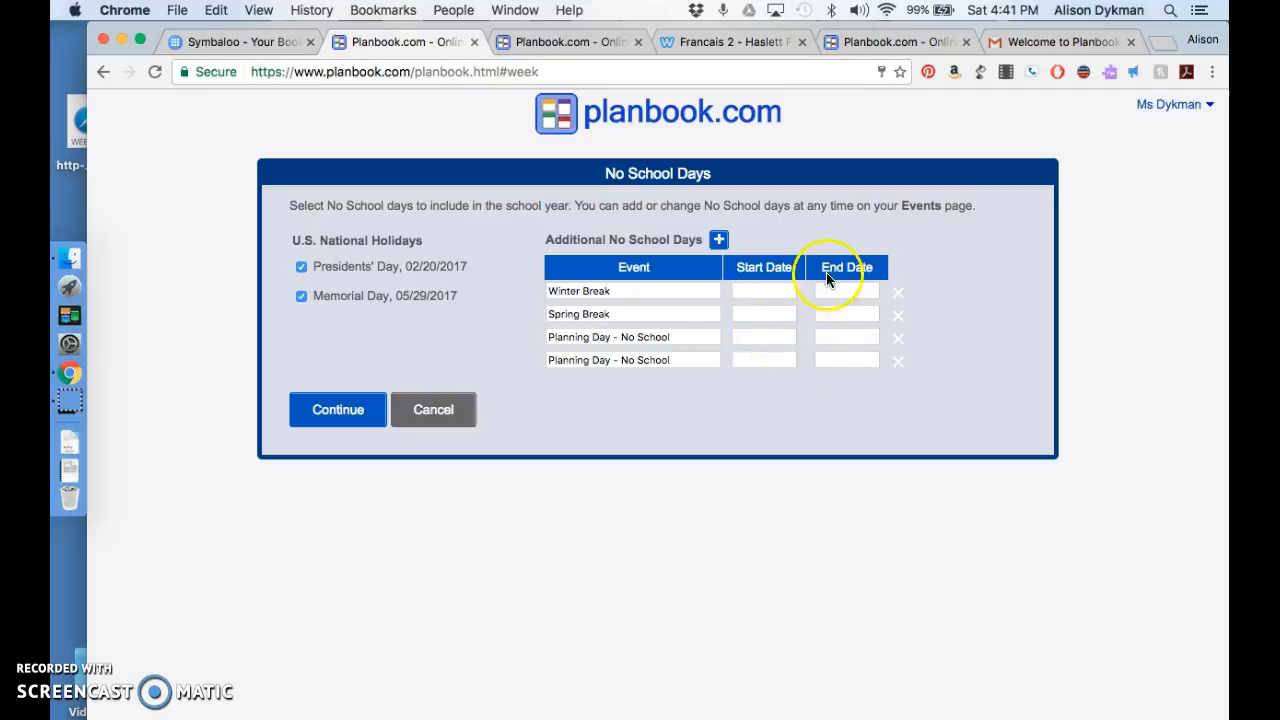
# Step: Accept the default no-school days and exit the welcome overview
pyautogui.click(345, 424)
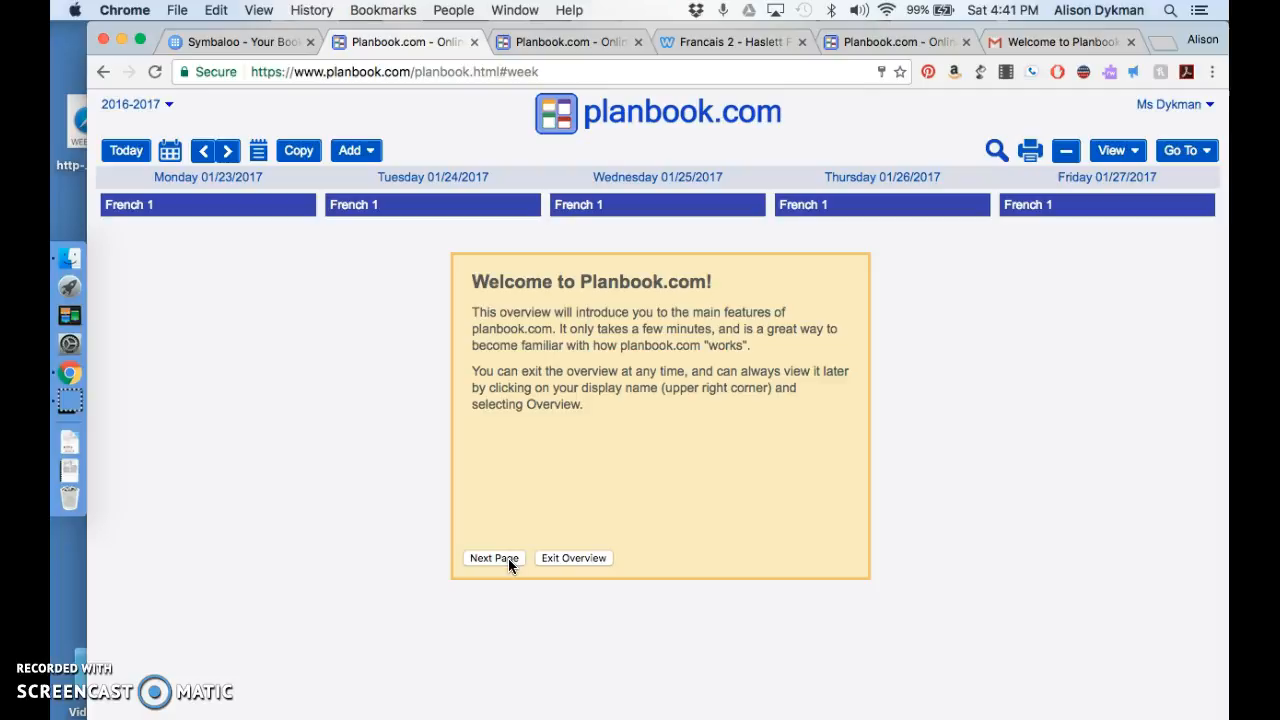
pyautogui.click(586, 559)
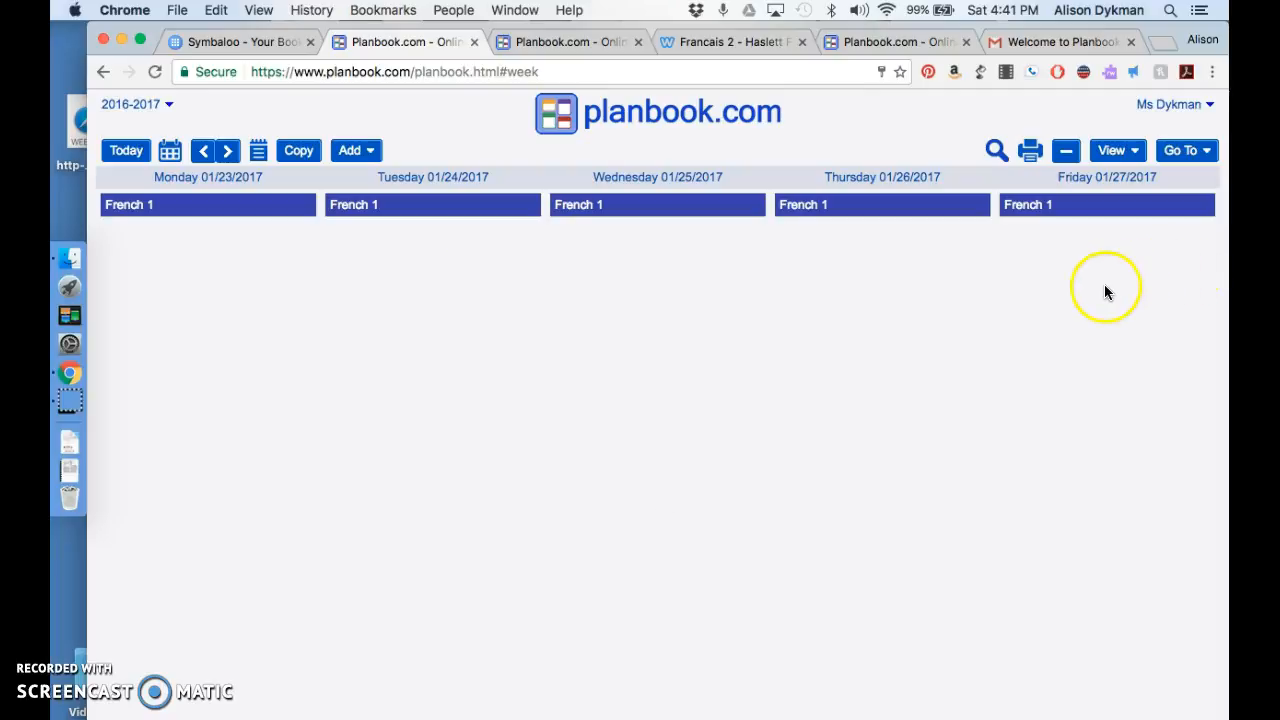
# Step: Go to the Classes page and start a new class named French 2
pyautogui.click(1196, 151)
pyautogui.click(1198, 152)
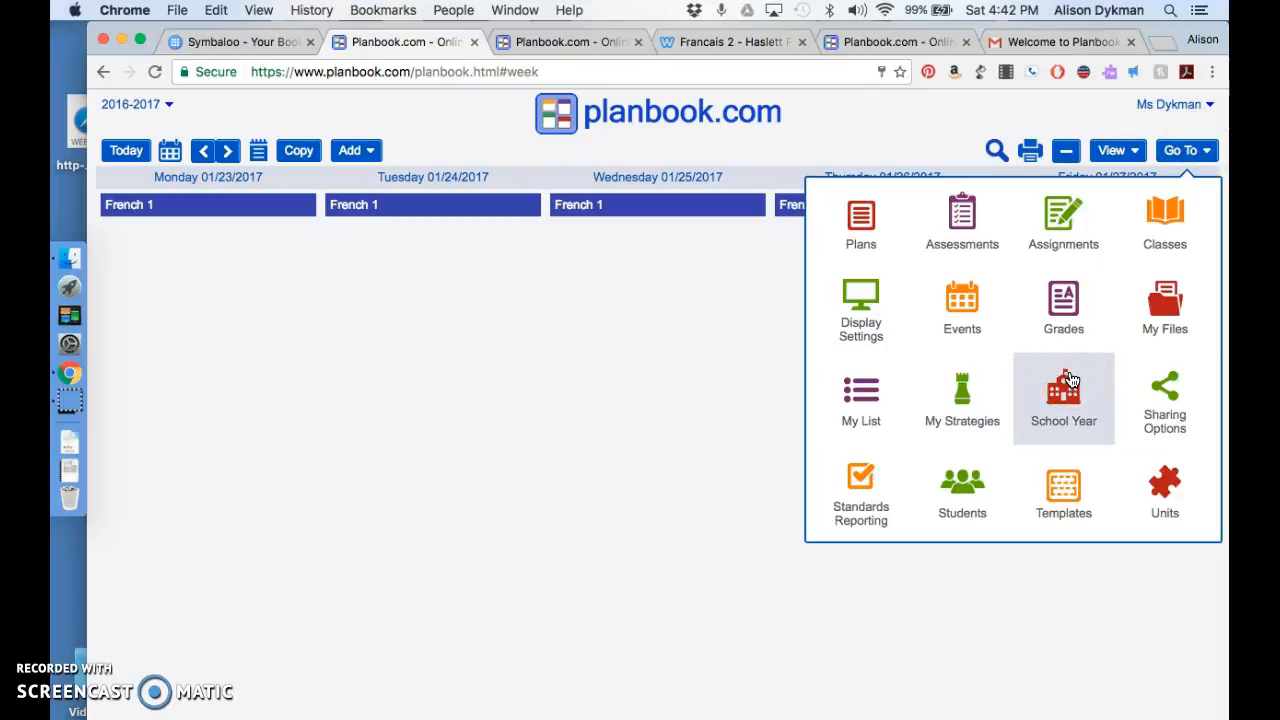
pyautogui.click(1143, 230)
pyautogui.click(222, 238)
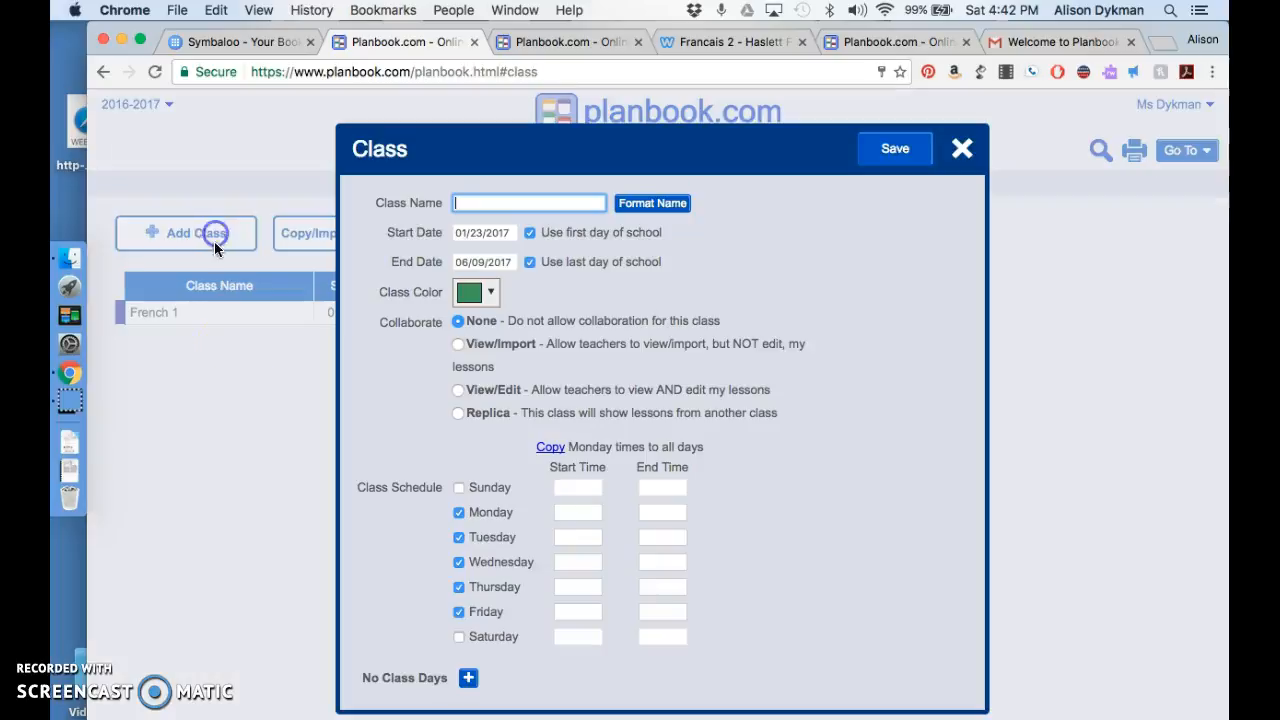
pyautogui.write('French 2')
# Step: Color the French 2 class purple and save it with no collaboration and the default schedule
pyautogui.click(494, 298)
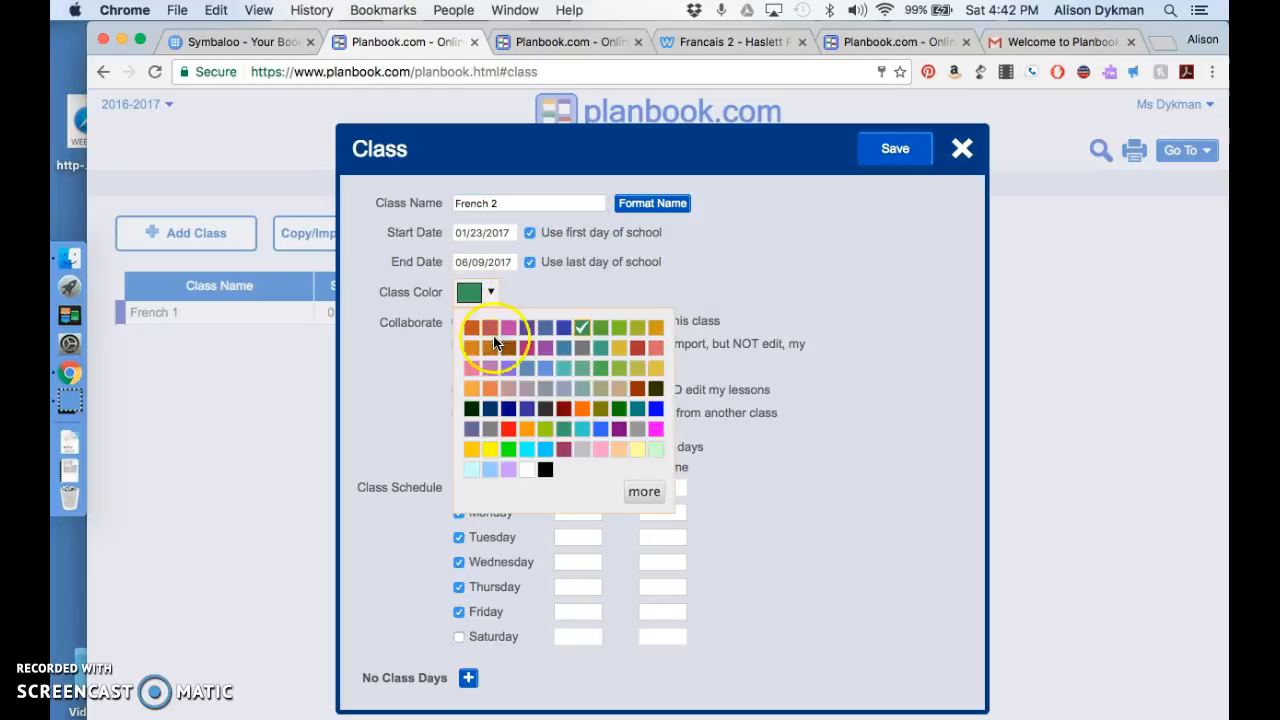
pyautogui.click(544, 347)
pyautogui.click(393, 382)
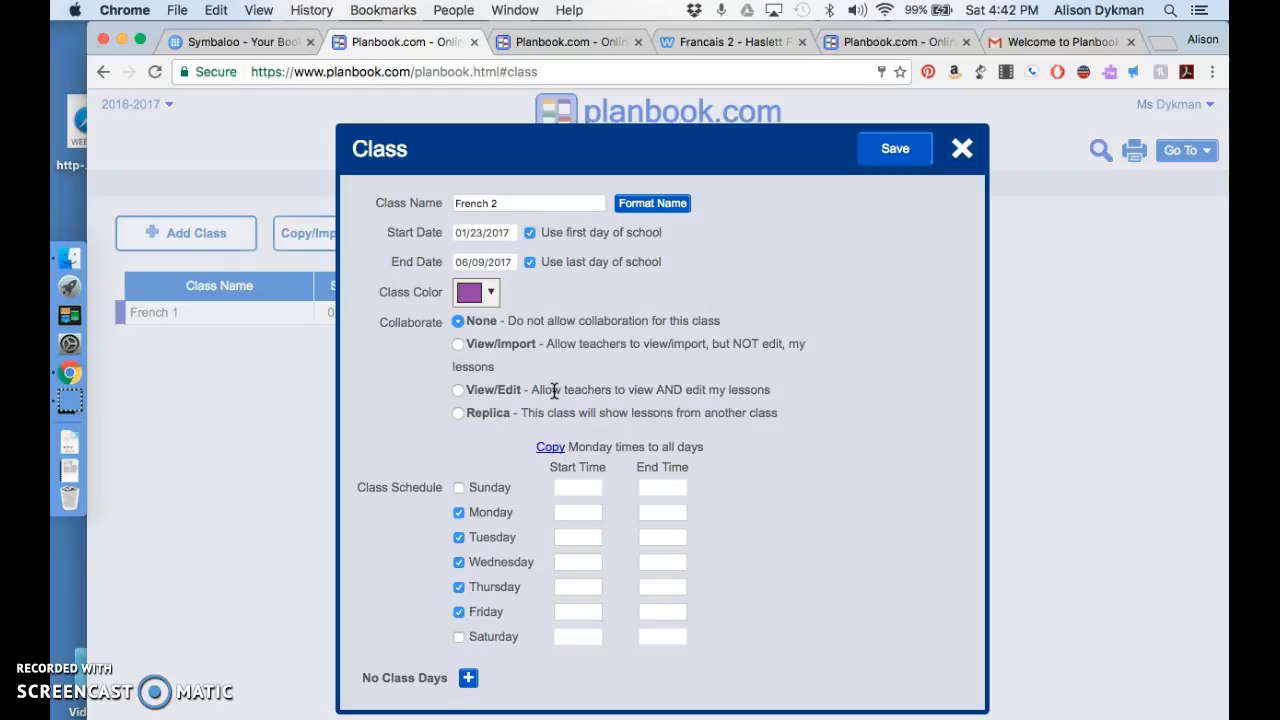
pyautogui.click(636, 458)
pyautogui.click(903, 149)
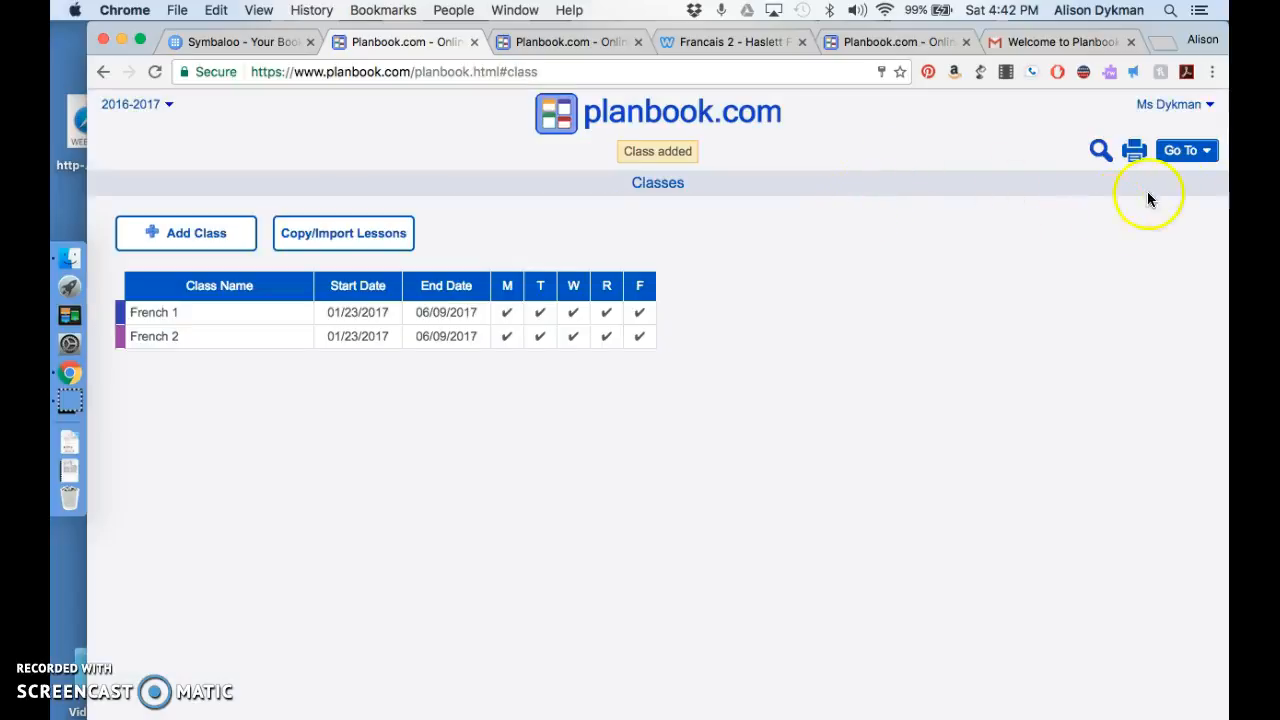
# Step: Open the display settings and rename the Lesson section to Warm Up
pyautogui.click(1200, 150)
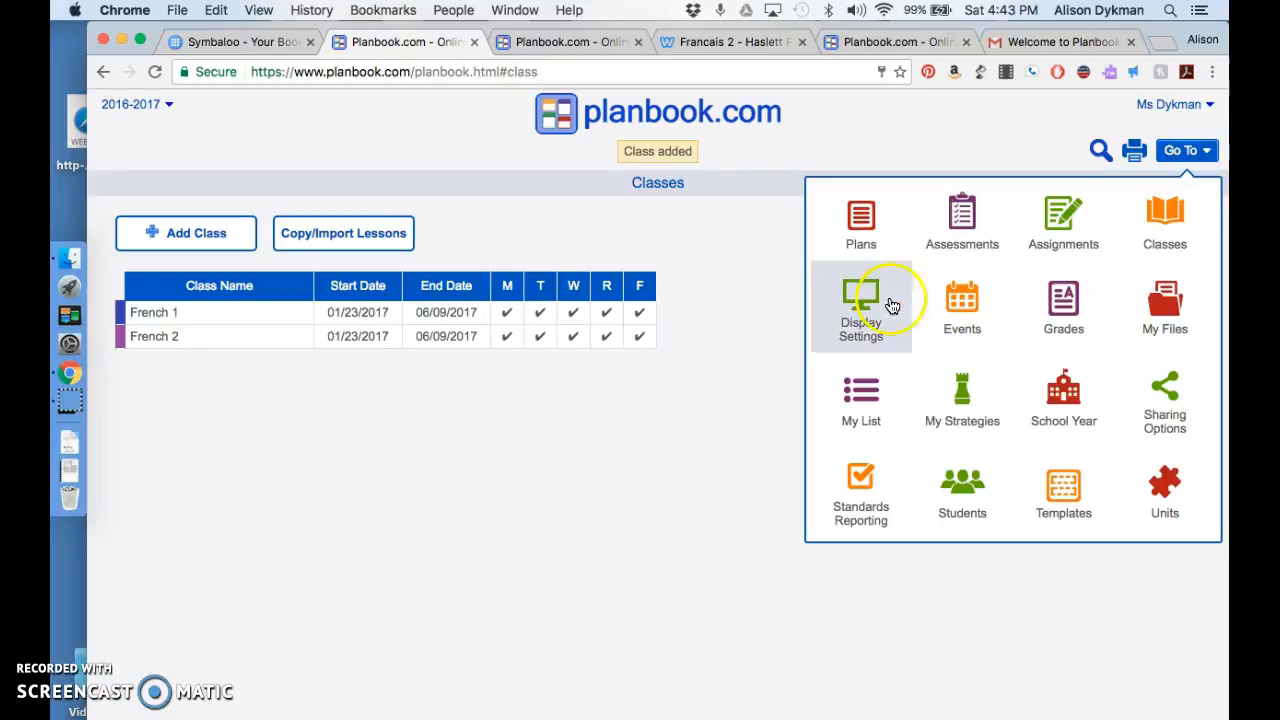
pyautogui.click(858, 306)
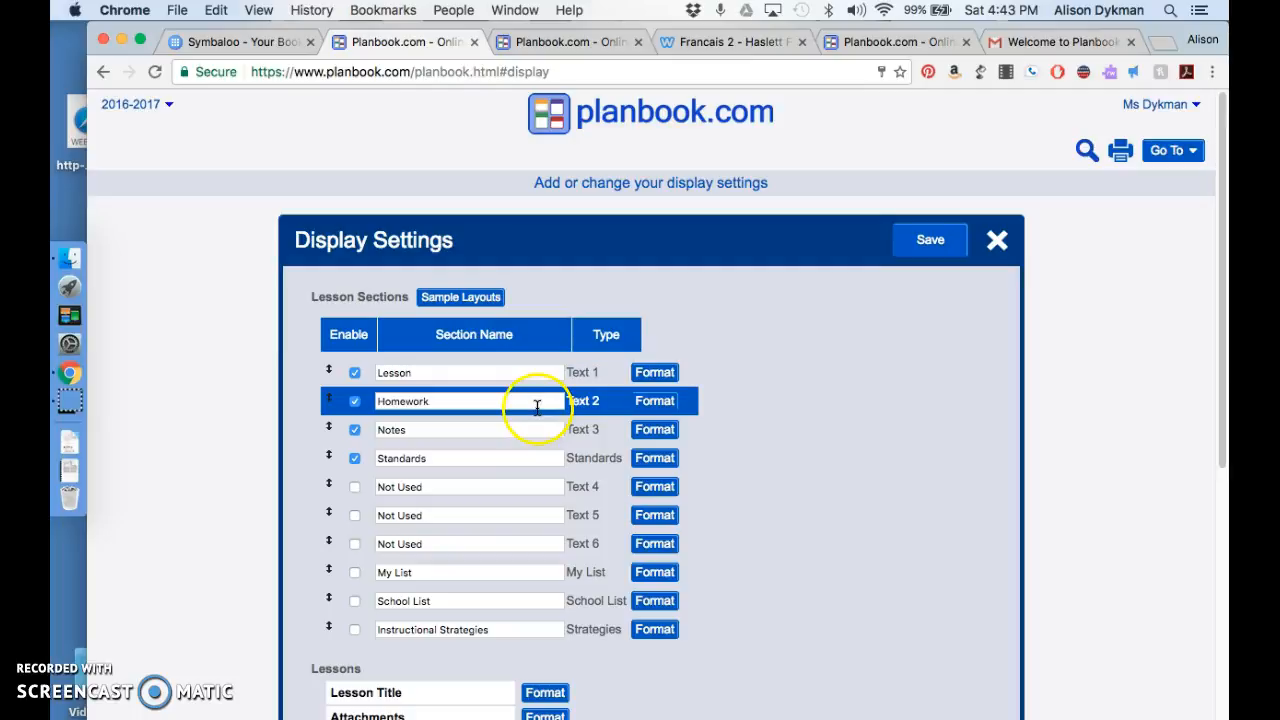
pyautogui.moveTo(438, 375); pyautogui.dragTo(351, 369)
pyautogui.write('Warm Up')
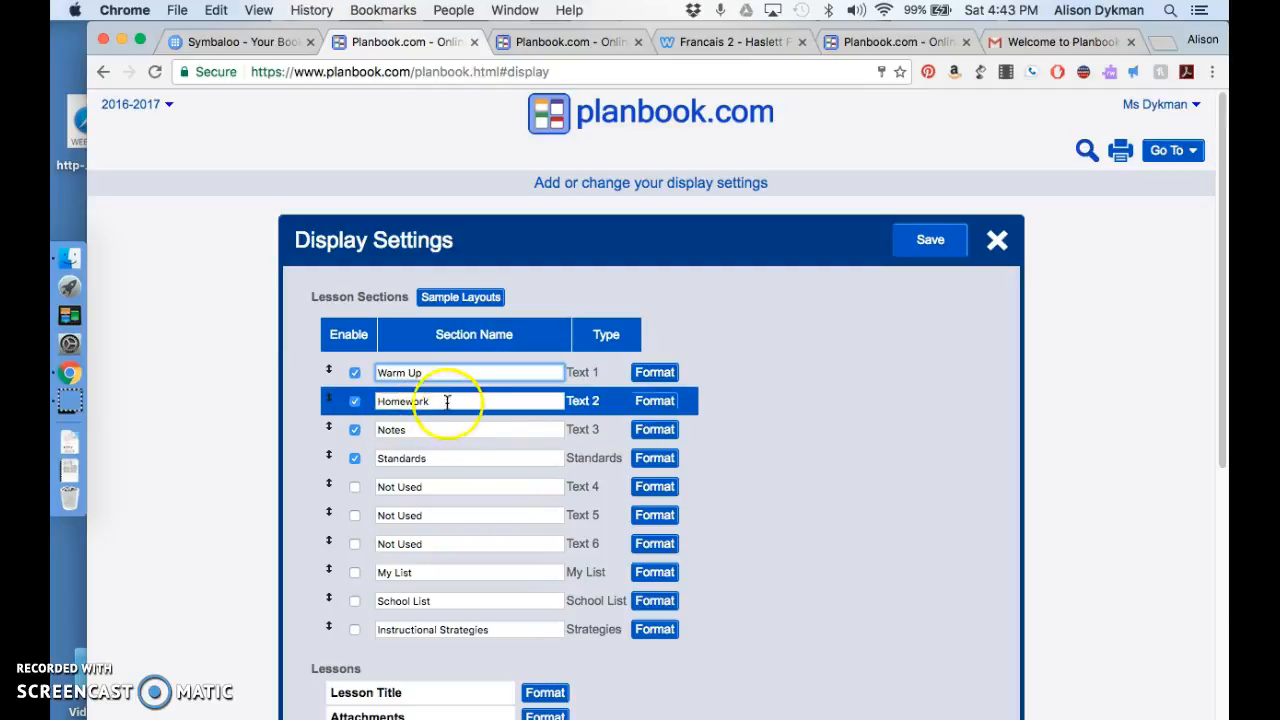
# Step: Rename the Text 2 lesson section to Activity and the Text 3 section to Homework
pyautogui.moveTo(457, 400); pyautogui.dragTo(355, 400)
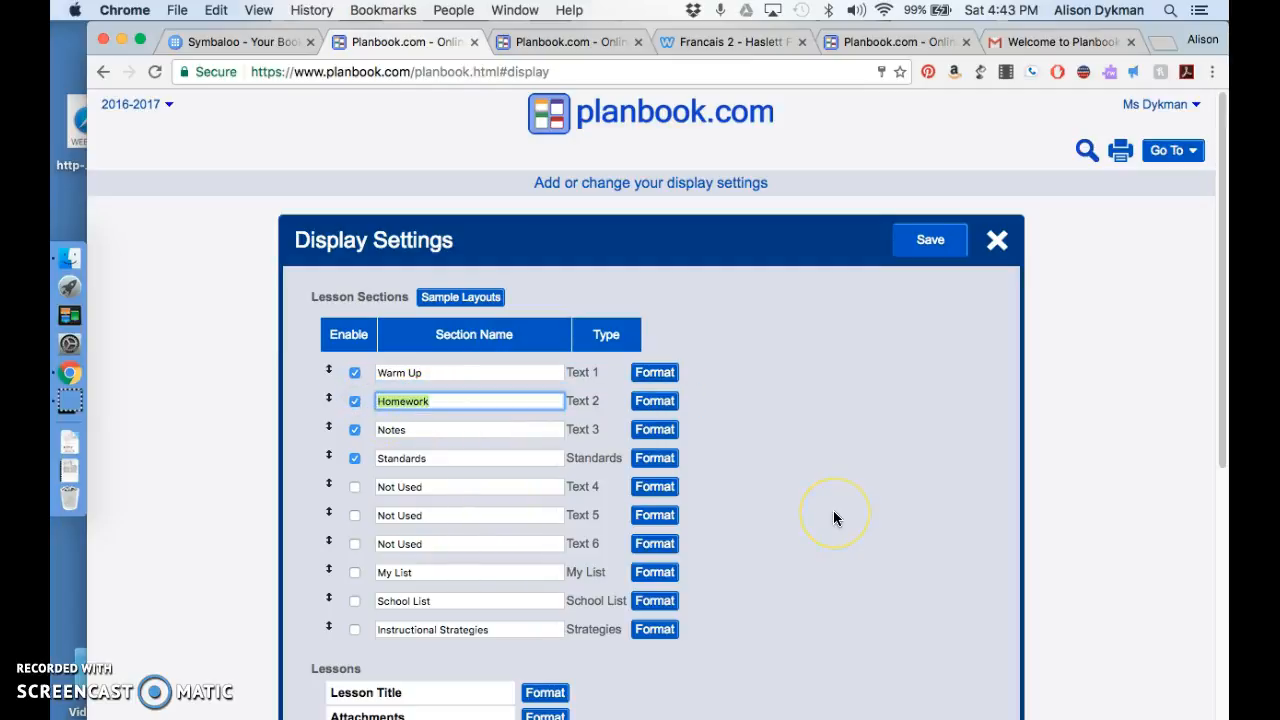
pyautogui.write('Activity')
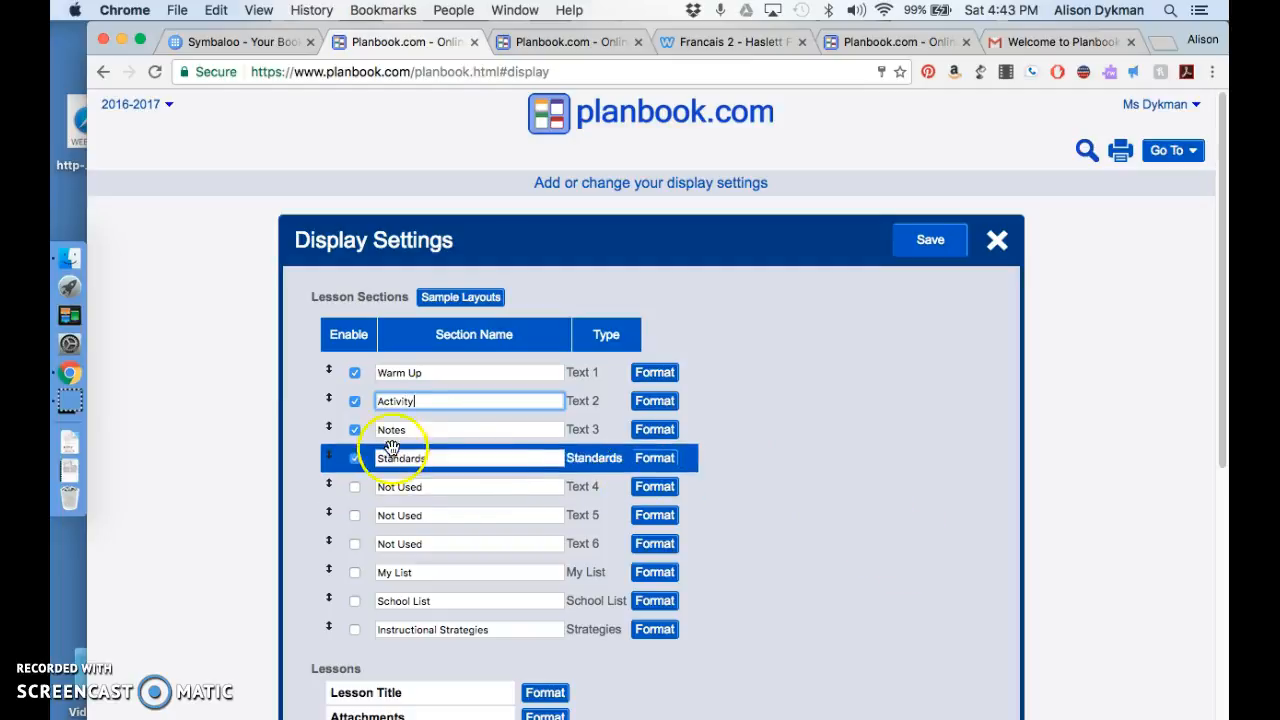
pyautogui.click(410, 432)
pyautogui.write('H')
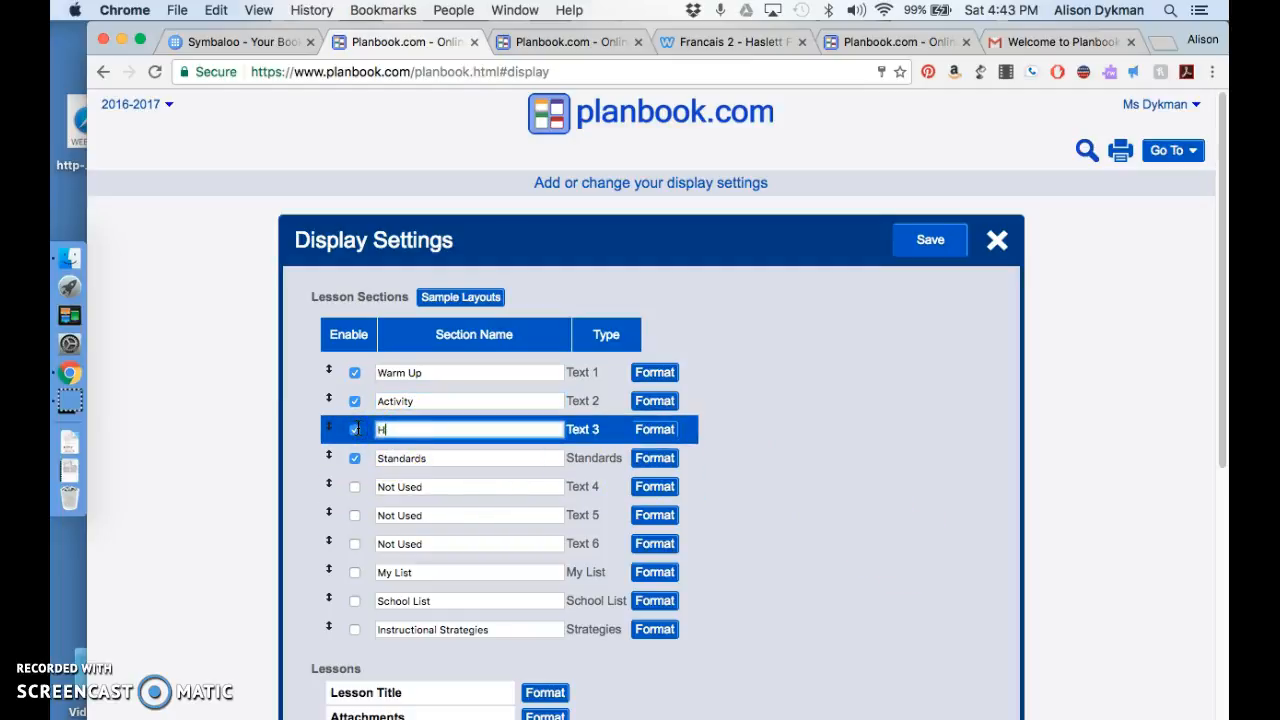
pyautogui.write('omework')
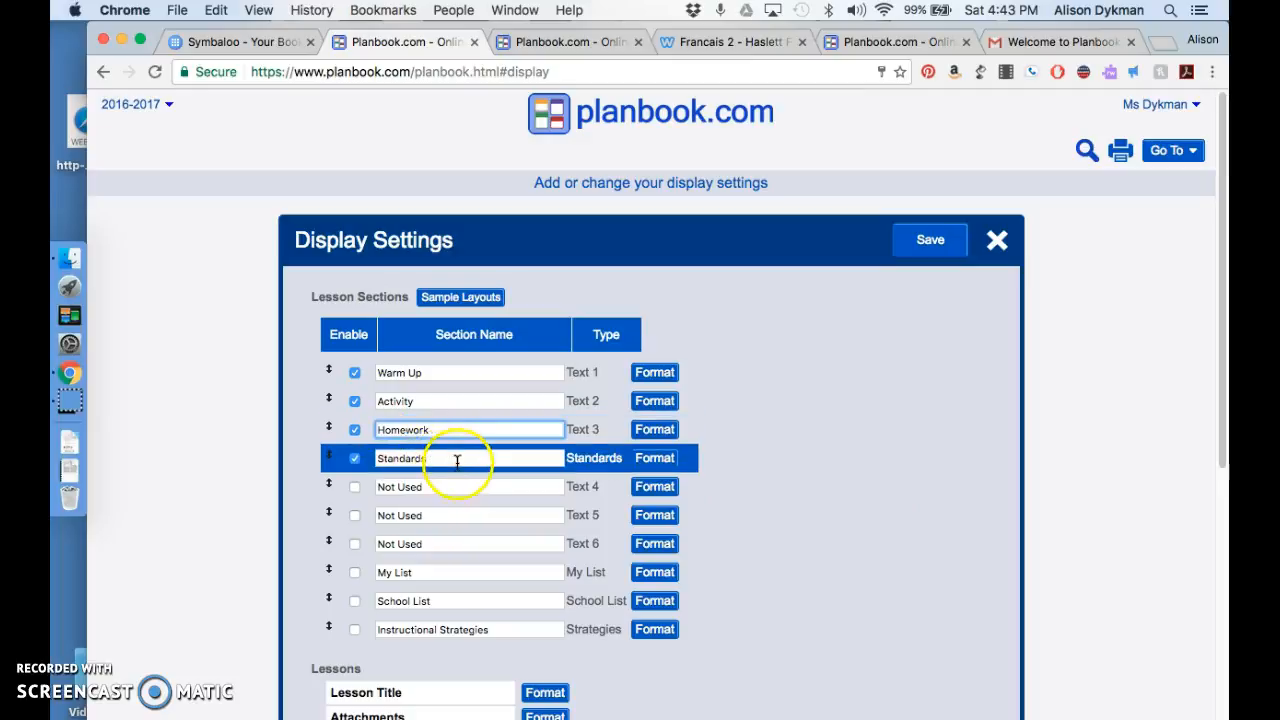
# Step: Rename the unused Text 4 lesson section to Reflections and enable it
pyautogui.click(457, 487)
pyautogui.write('Reflections')
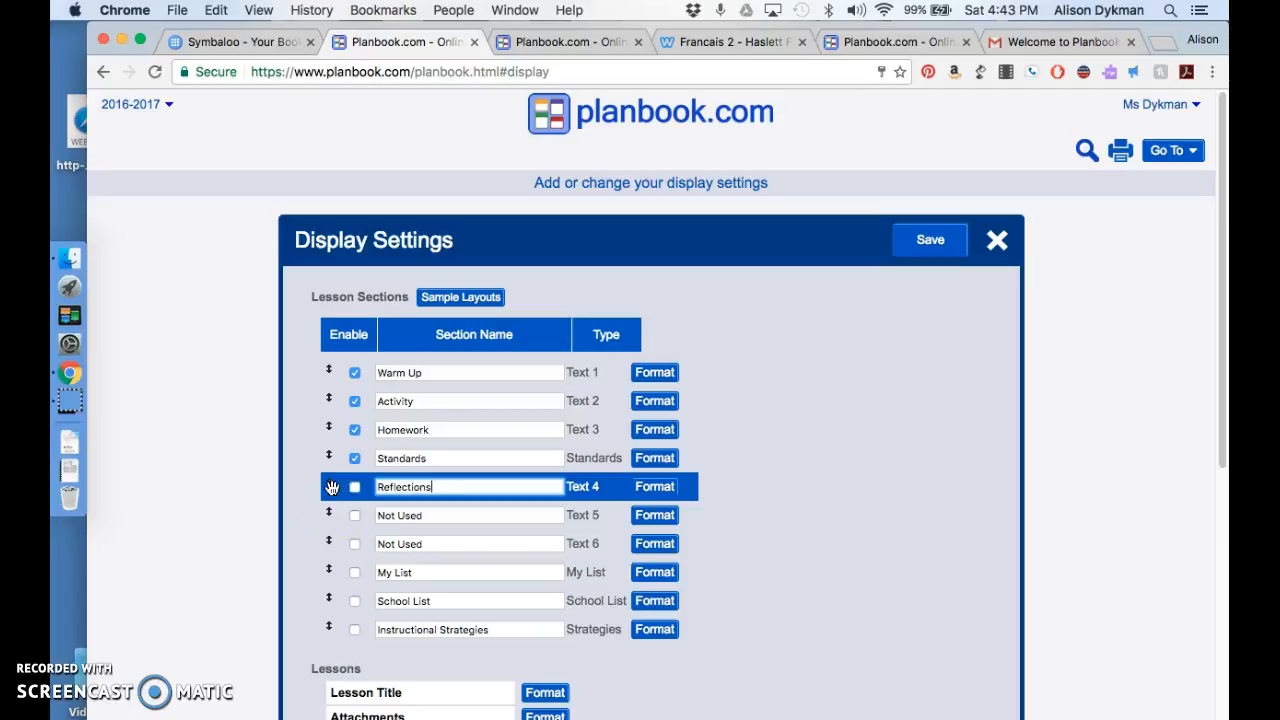
pyautogui.click(355, 487)
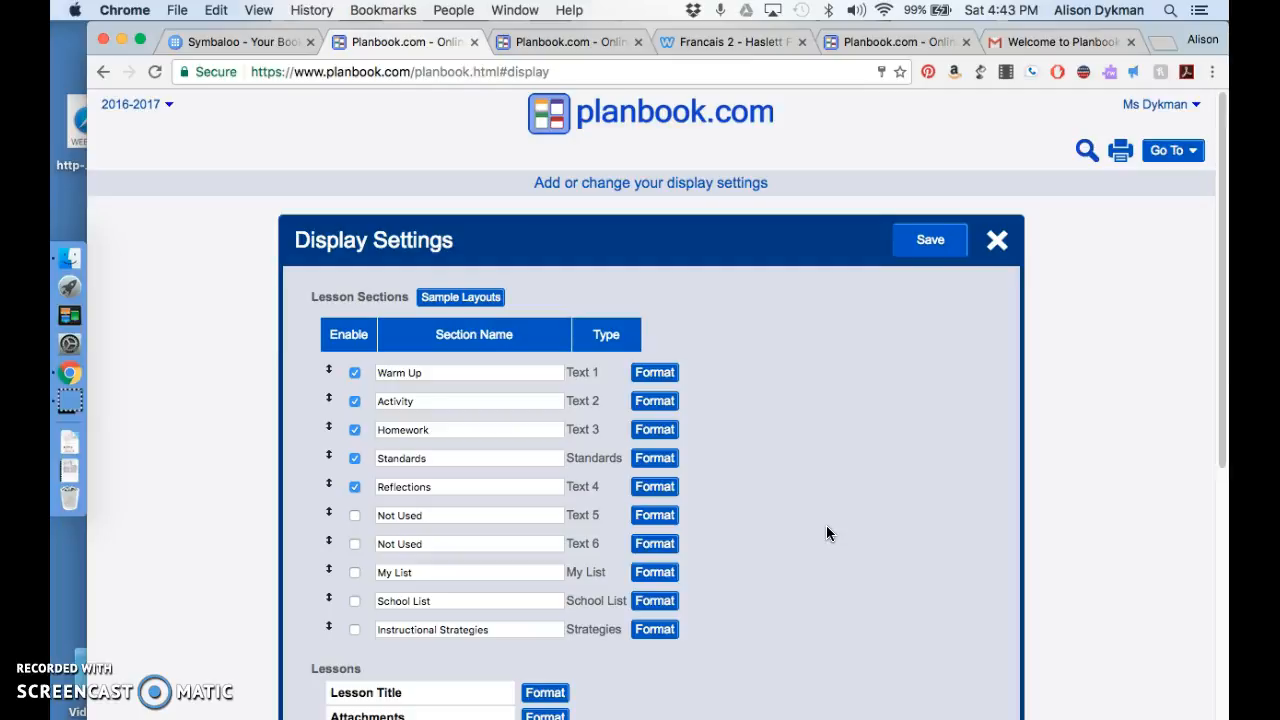
# Step: Review the remaining display settings and save the updated lesson sections
pyautogui.scroll(-5, 826, 525)
pyautogui.click(755, 548)
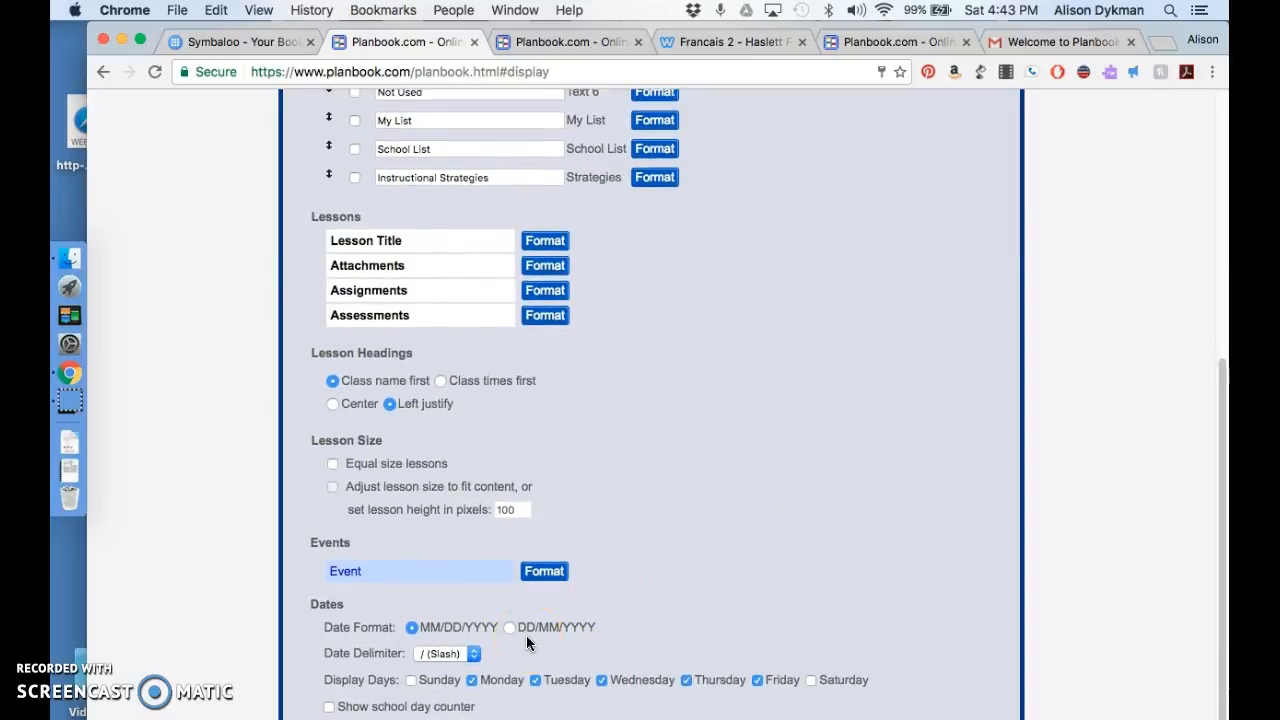
pyautogui.click(545, 572)
pyautogui.scroll(5, 761, 354)
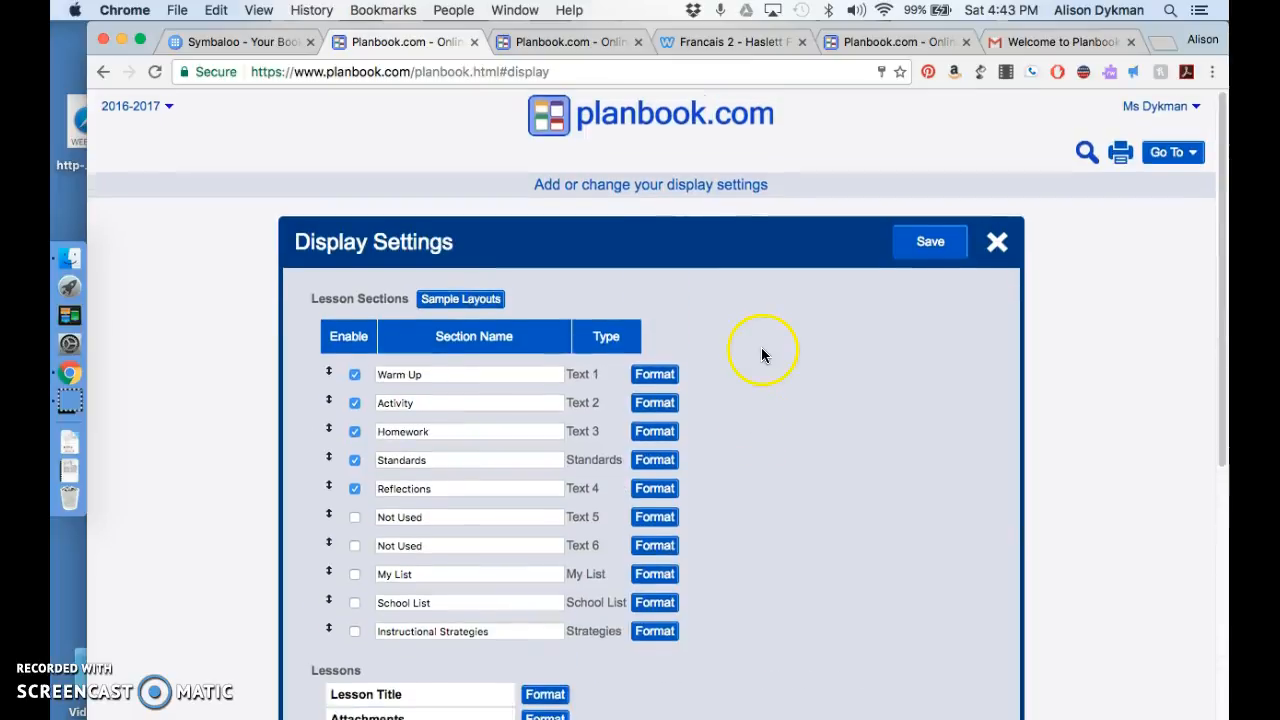
pyautogui.click(932, 243)
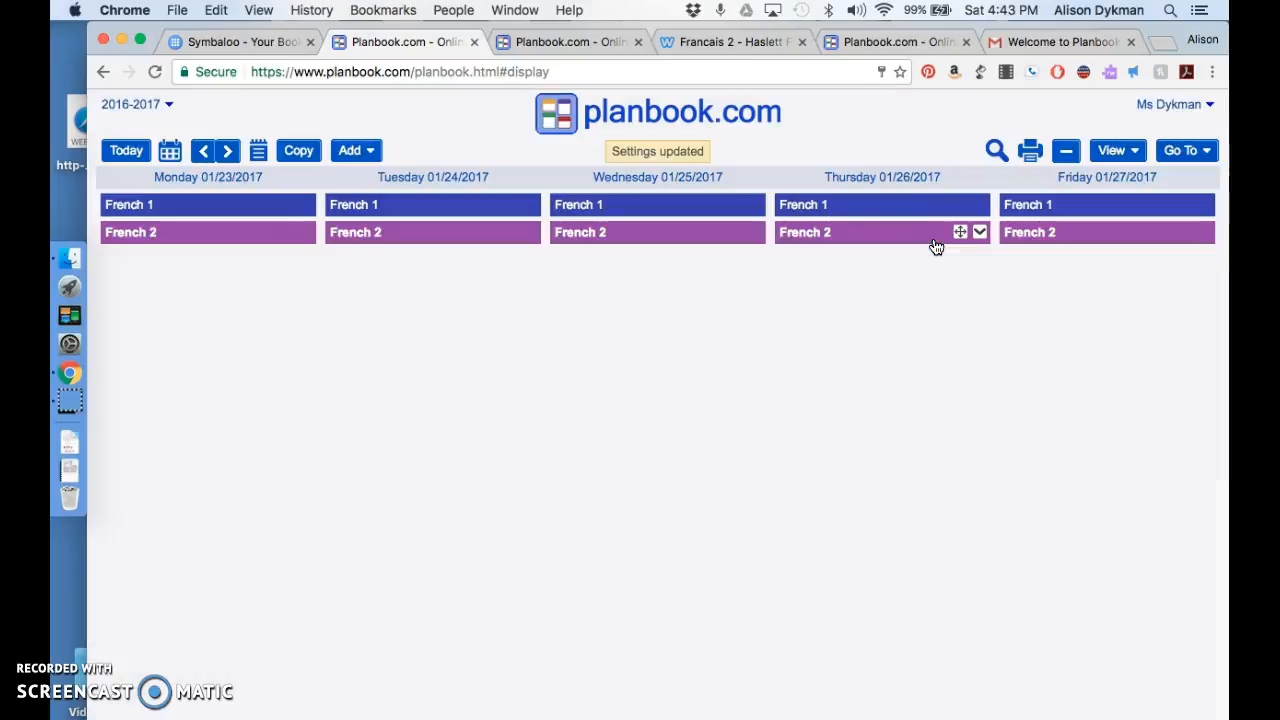
# Step: Open the French 1 lesson for Monday 01/23/2017 at its Warm Up section
pyautogui.moveTo(206, 243)
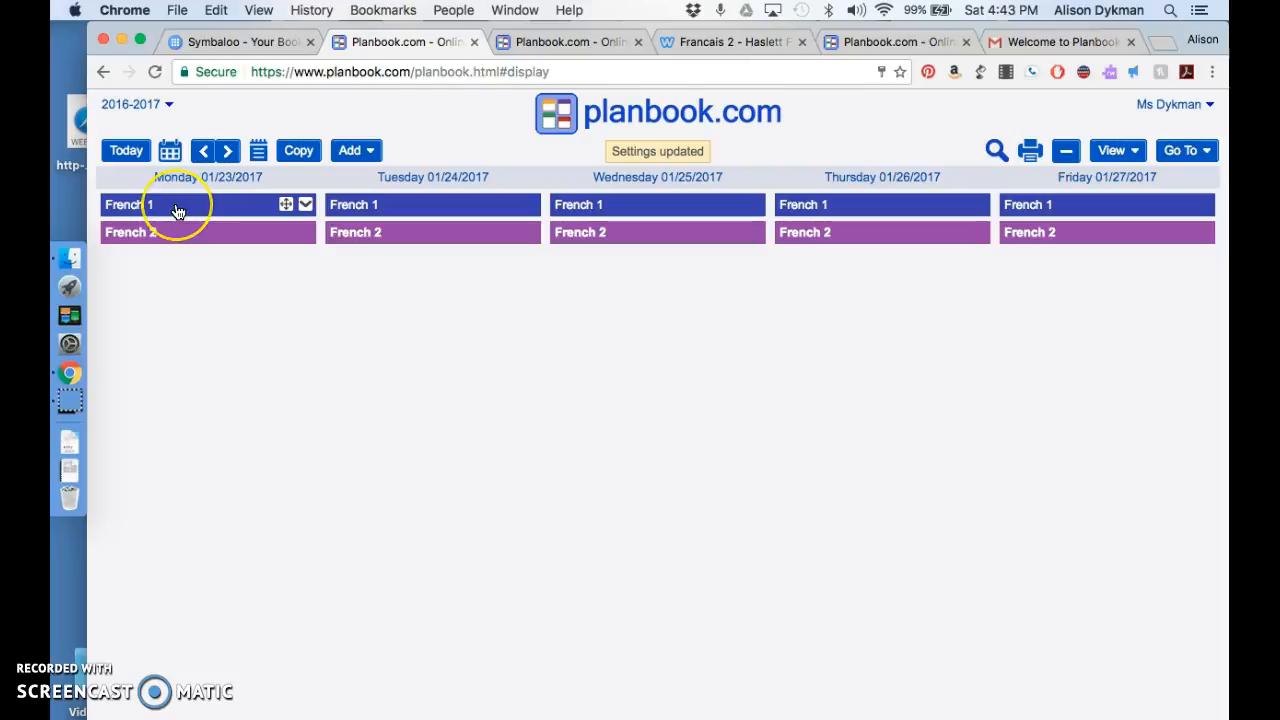
pyautogui.click(177, 208)
pyautogui.click(420, 512)
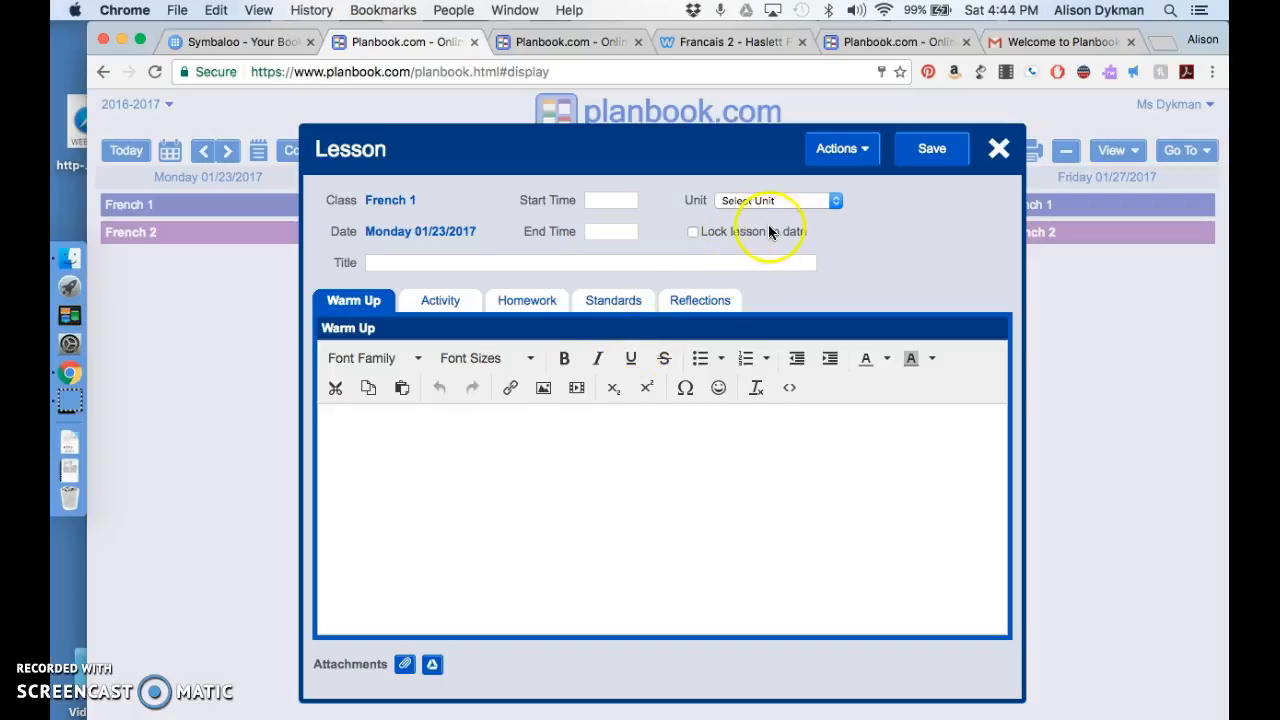
# Step: Title the lesson "First Day Second Semester" and enter "Talk about first semester." as its Warm Up
pyautogui.click(566, 266)
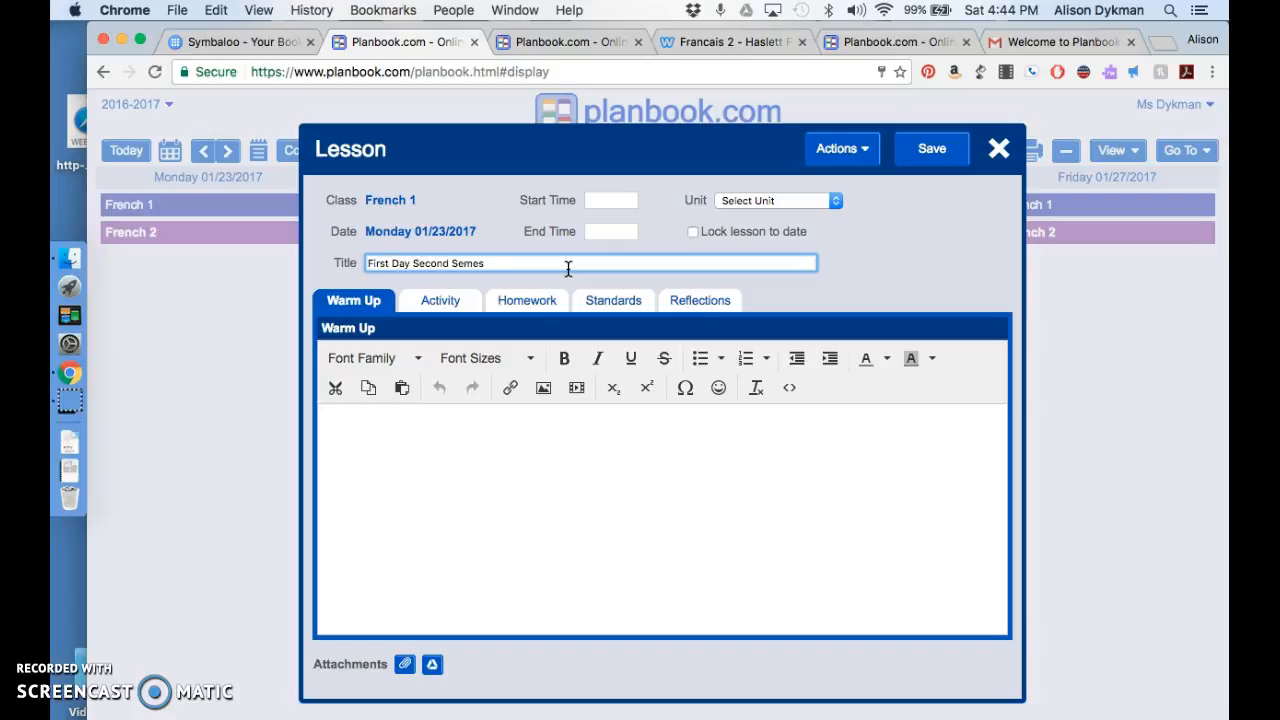
pyautogui.click(489, 511)
pyautogui.click(486, 414)
pyautogui.write('Talk about first semester.')
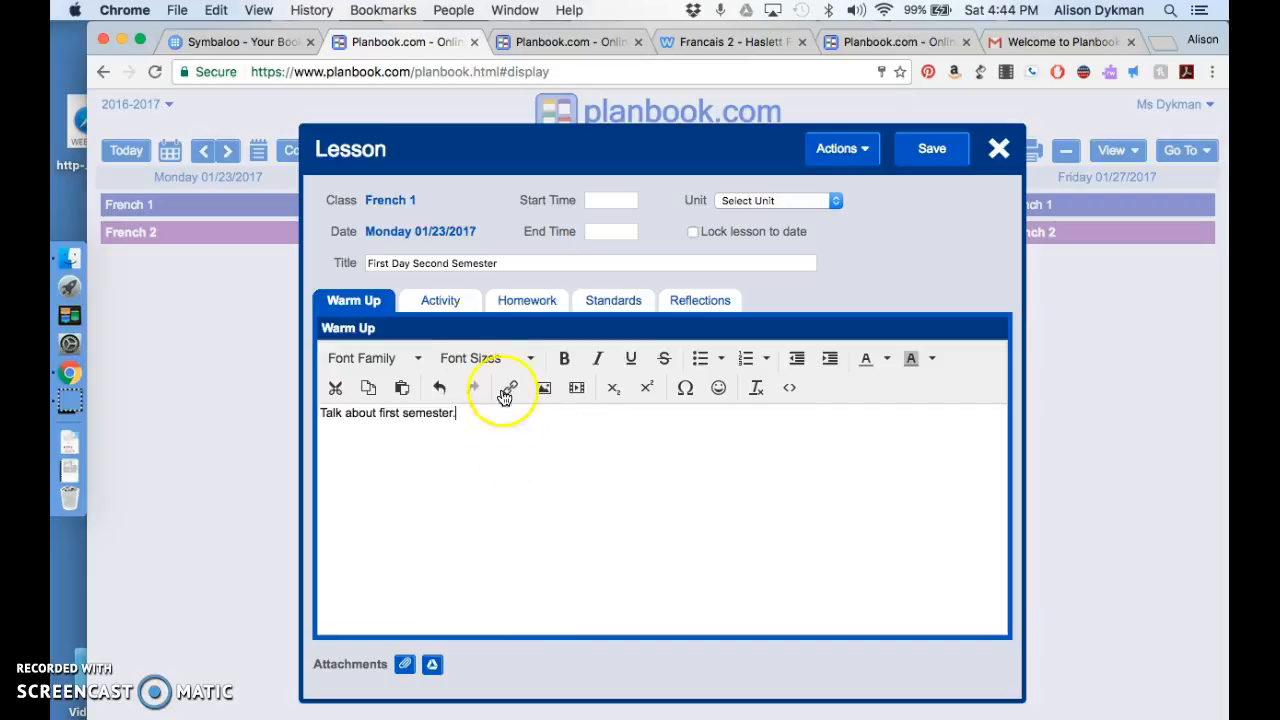
# Step: Enter "Speak in French." in the lesson's Activity section and start a new line below it
pyautogui.click(440, 298)
pyautogui.click(383, 494)
pyautogui.write('Speak in French.')
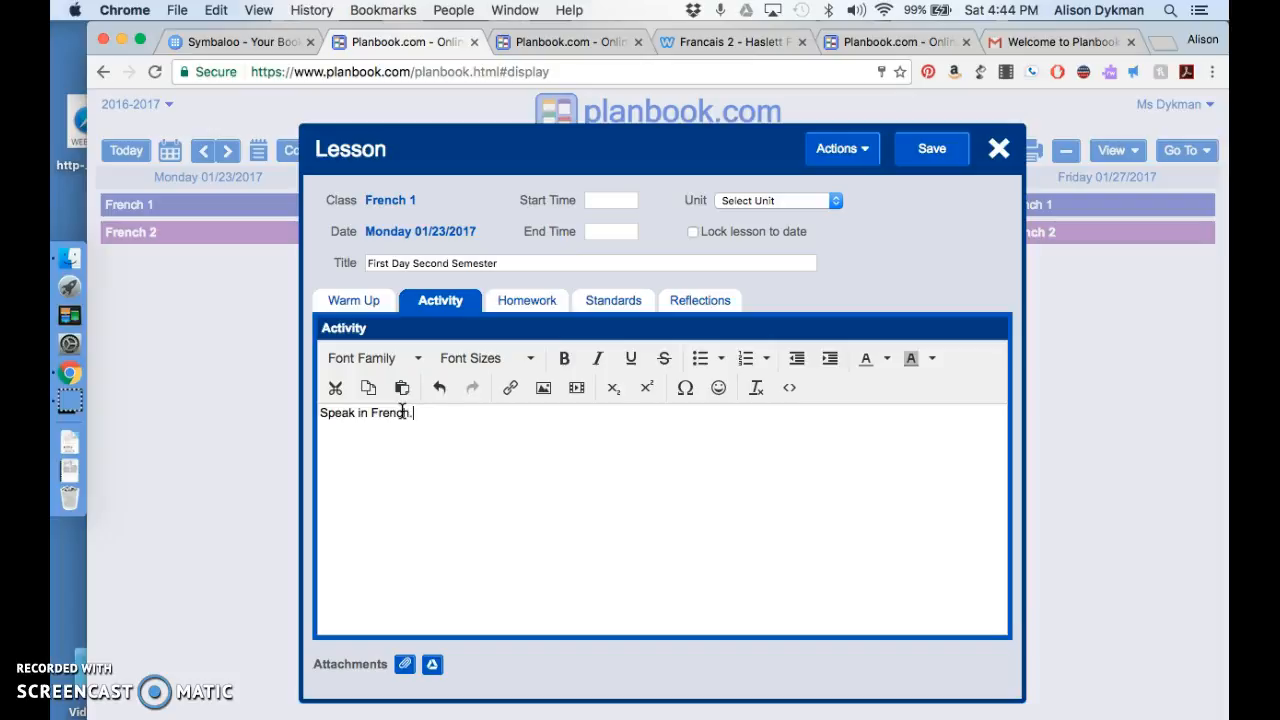
pyautogui.press('Return')
pyautogui.click(698, 303)
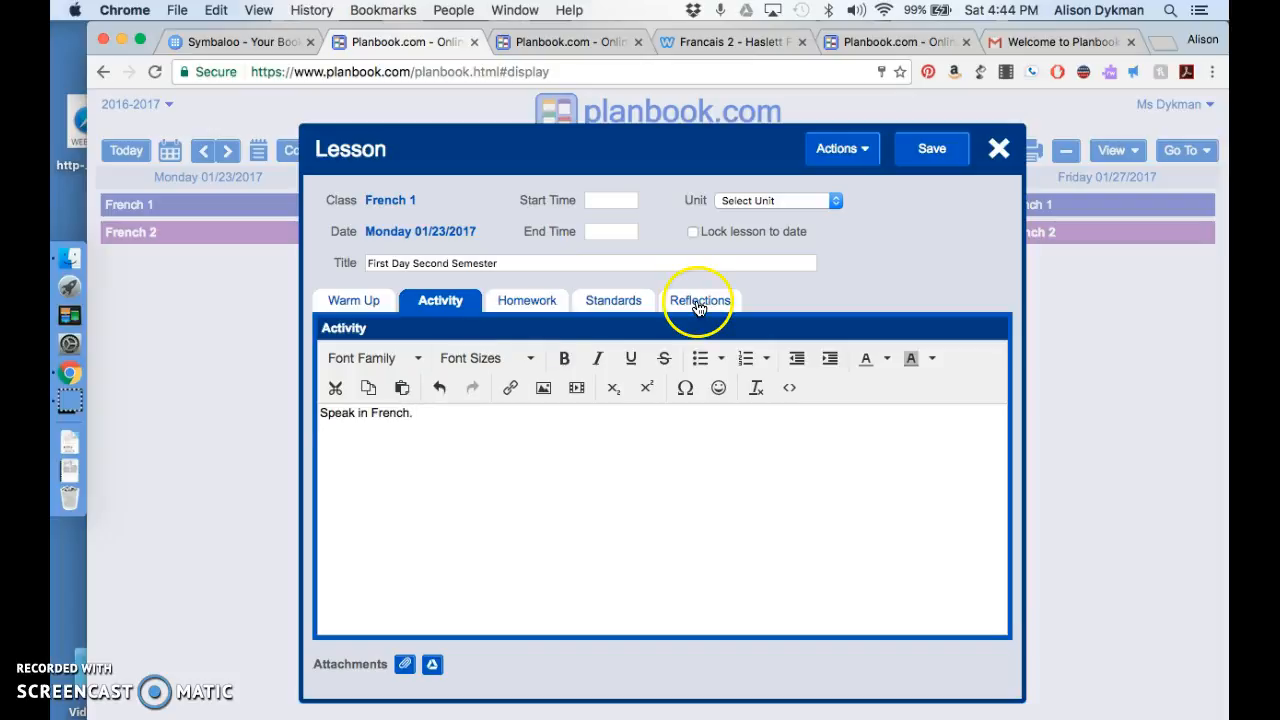
# Step: Open the YouTube video "Les activités quotidiennes du petit Éric" in a new browser tab, pause it and copy its web address
pyautogui.click(1163, 45)
pyautogui.write('youtu')
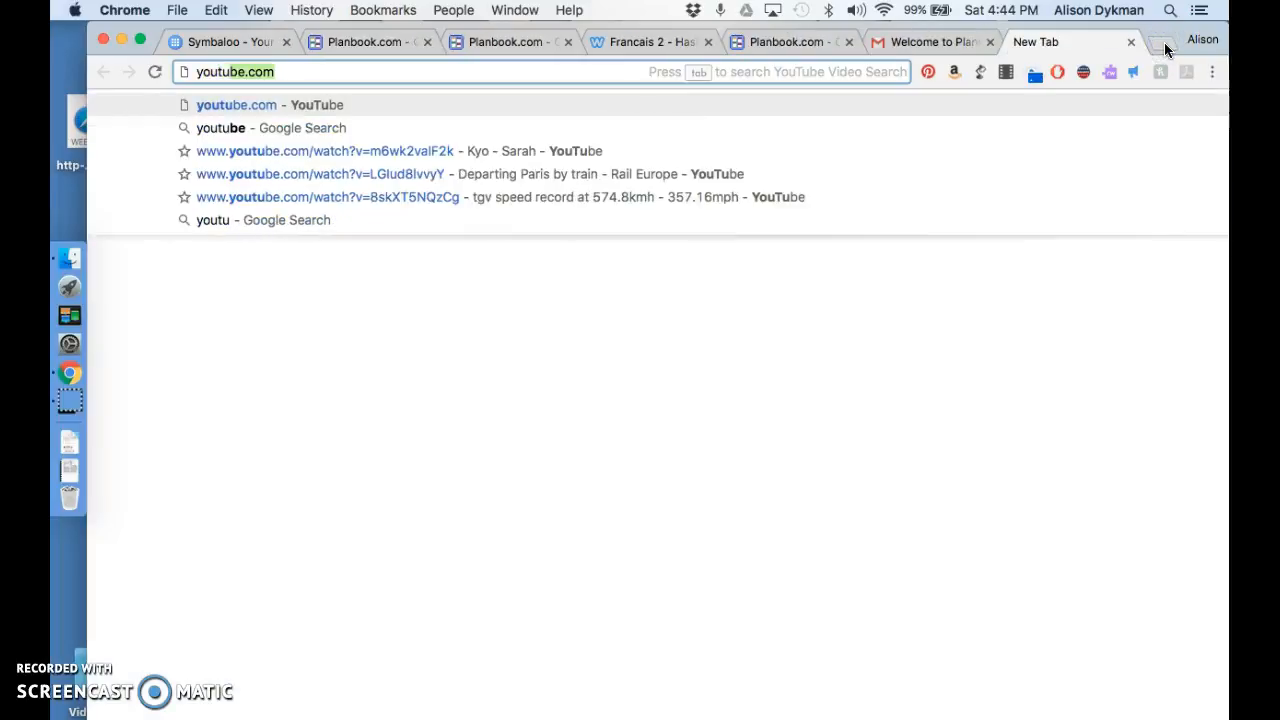
pyautogui.press('Return')
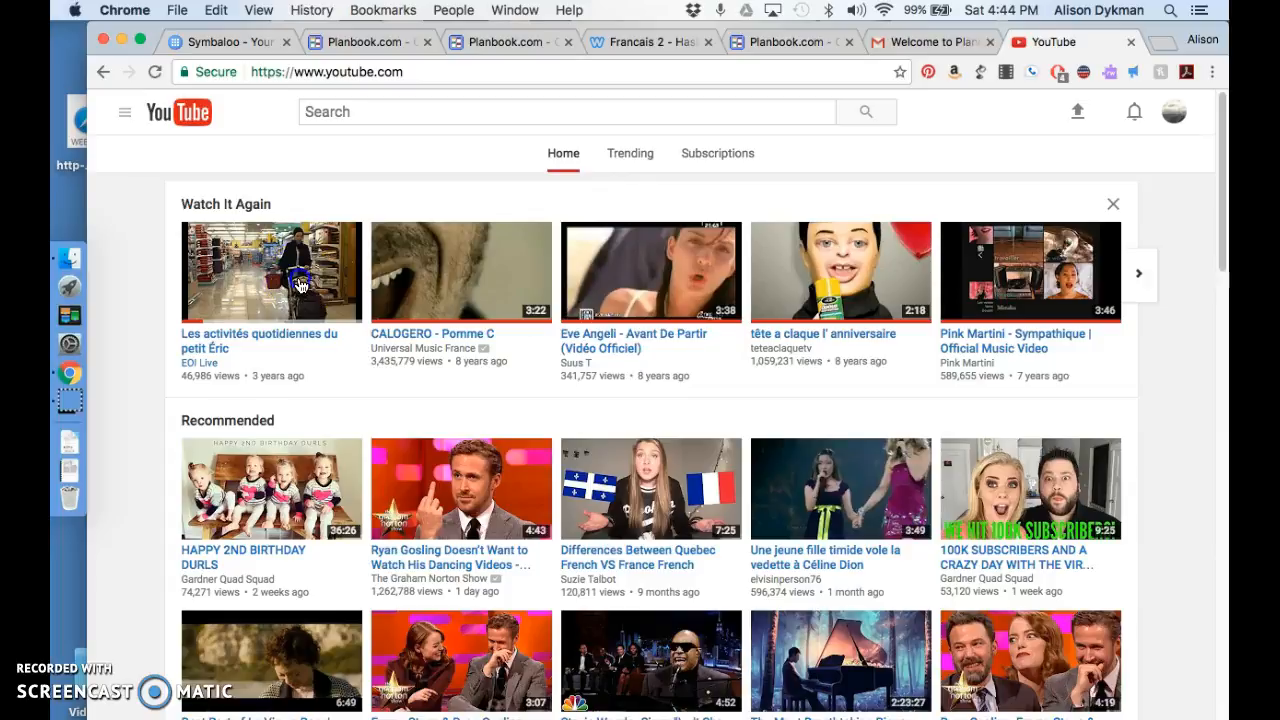
pyautogui.click(300, 285)
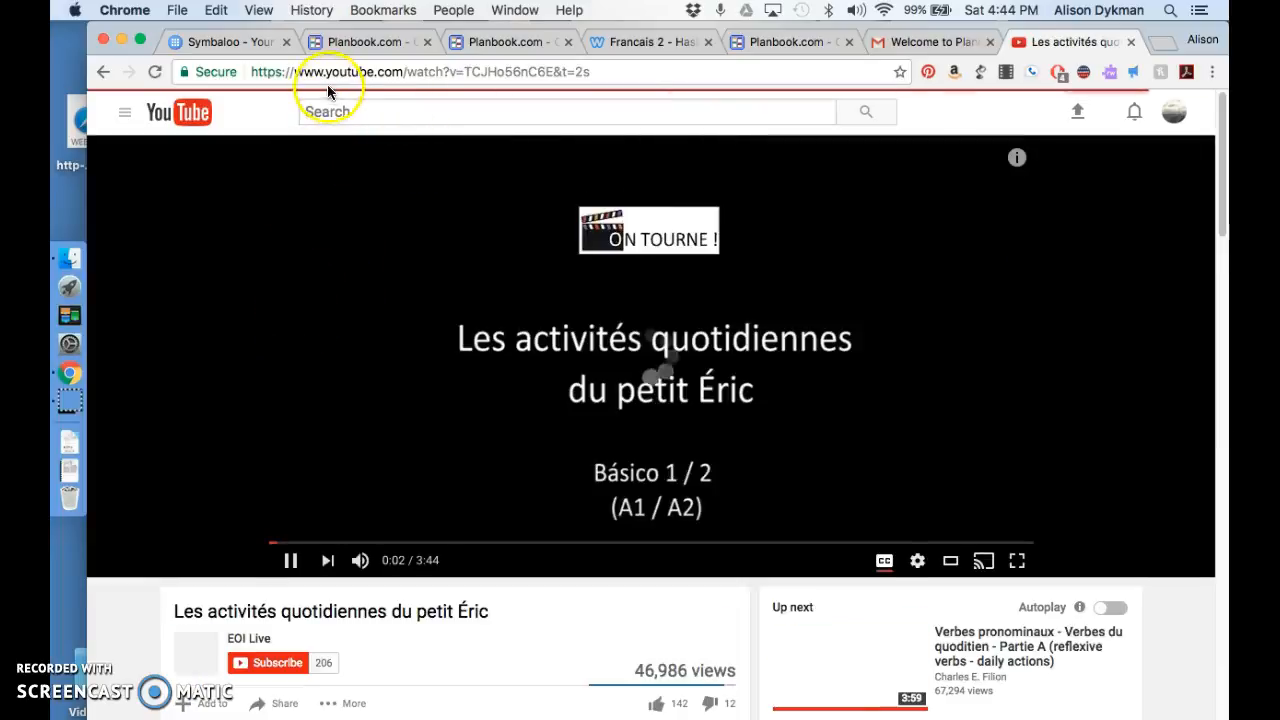
pyautogui.click(328, 80)
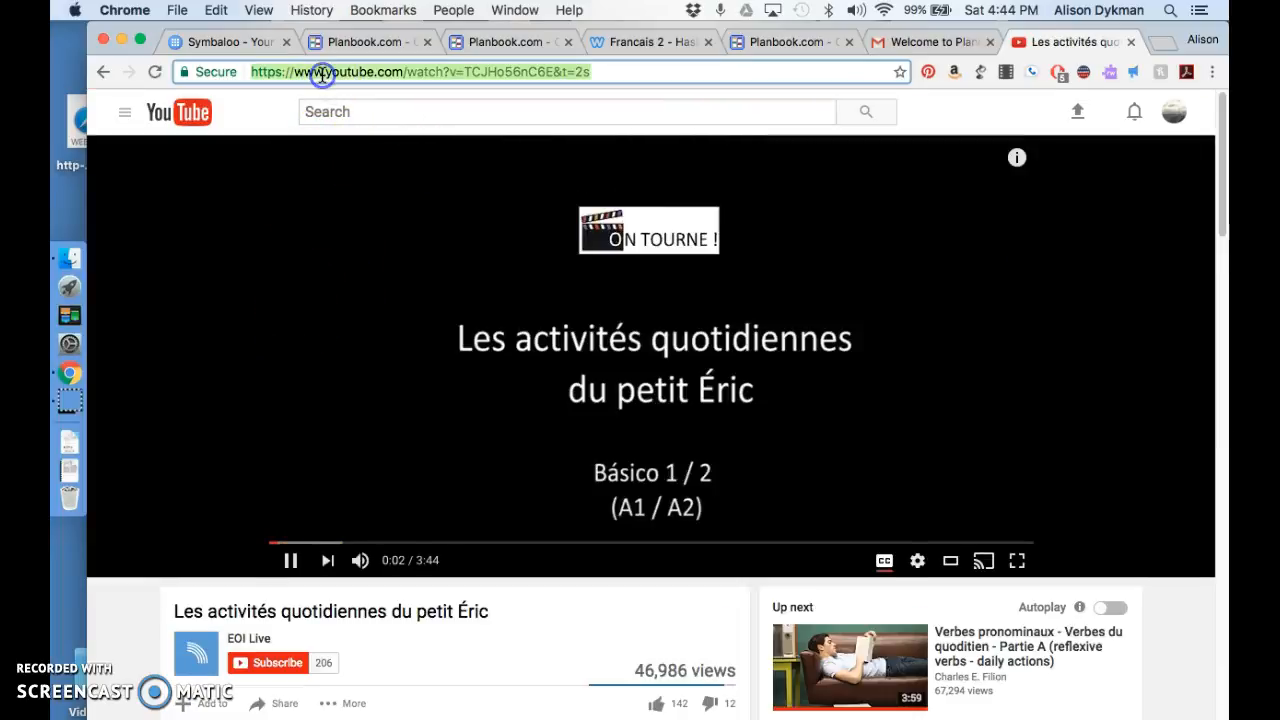
pyautogui.click(293, 560)
pyautogui.click(629, 70)
pyautogui.press('super+c')
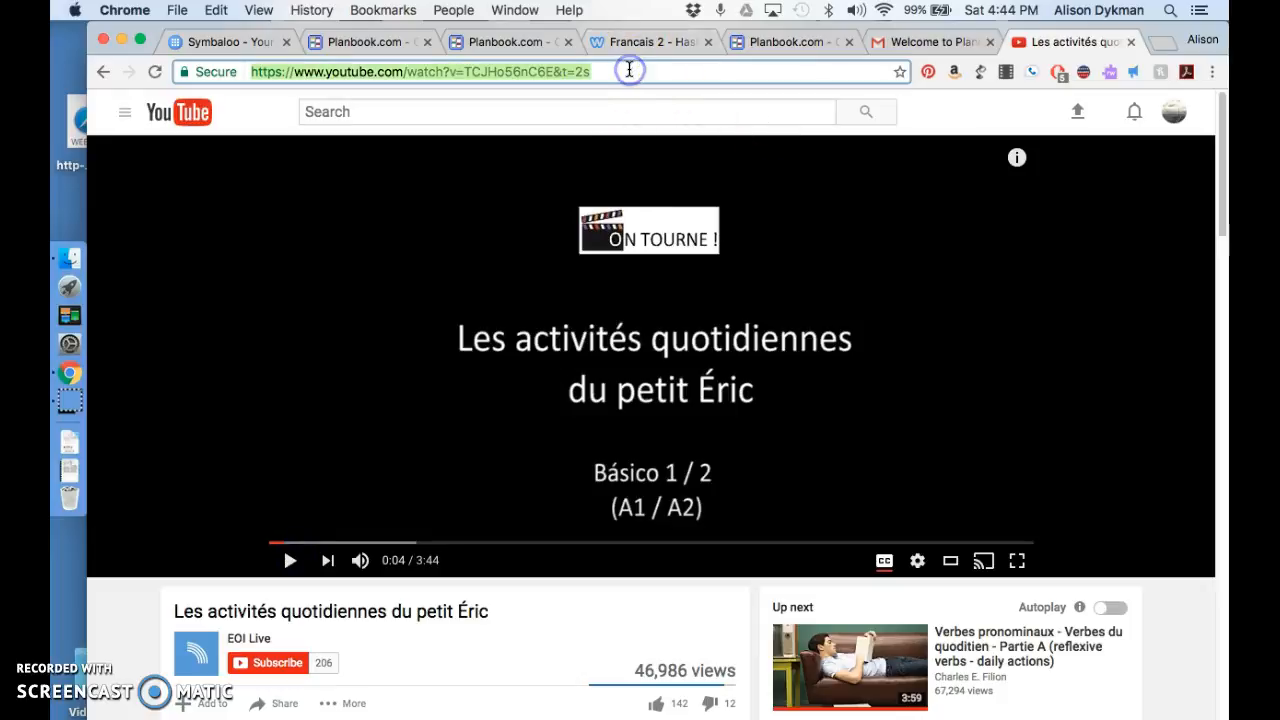
# Step: Insert the copied YouTube video below the Activity text in the Planbook lesson, sized 150 x 84
pyautogui.click(357, 46)
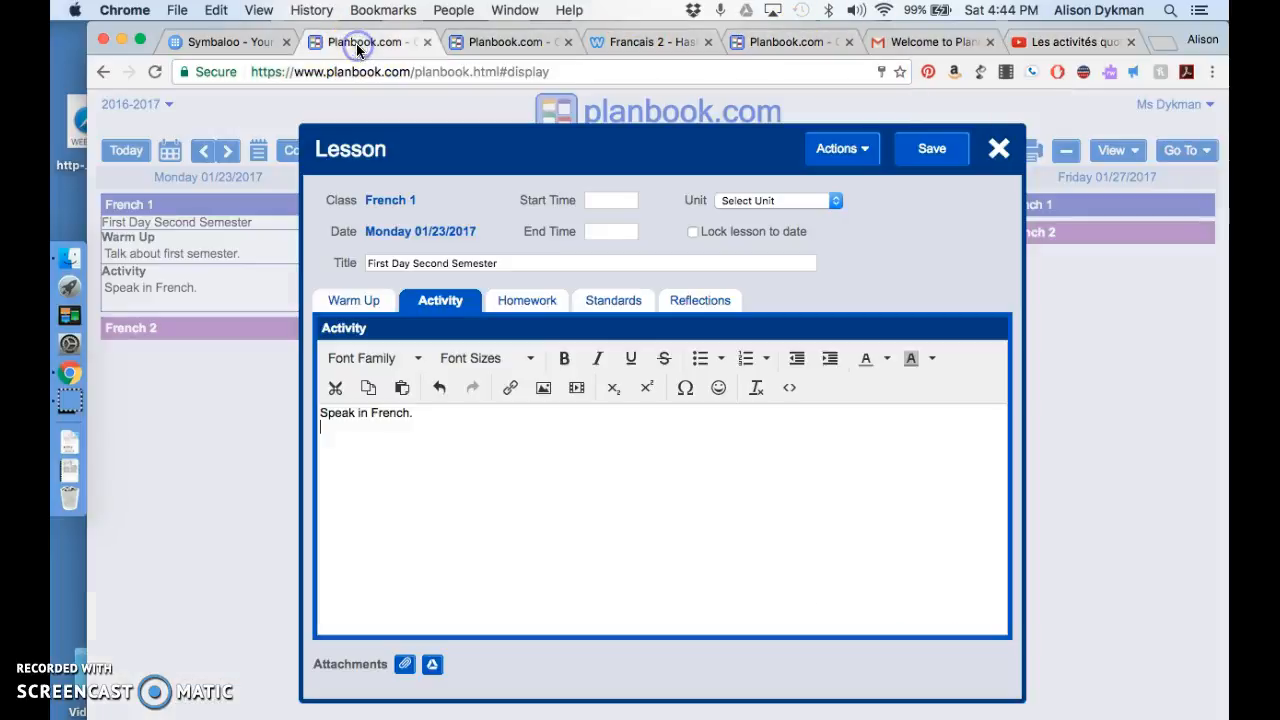
pyautogui.click(577, 388)
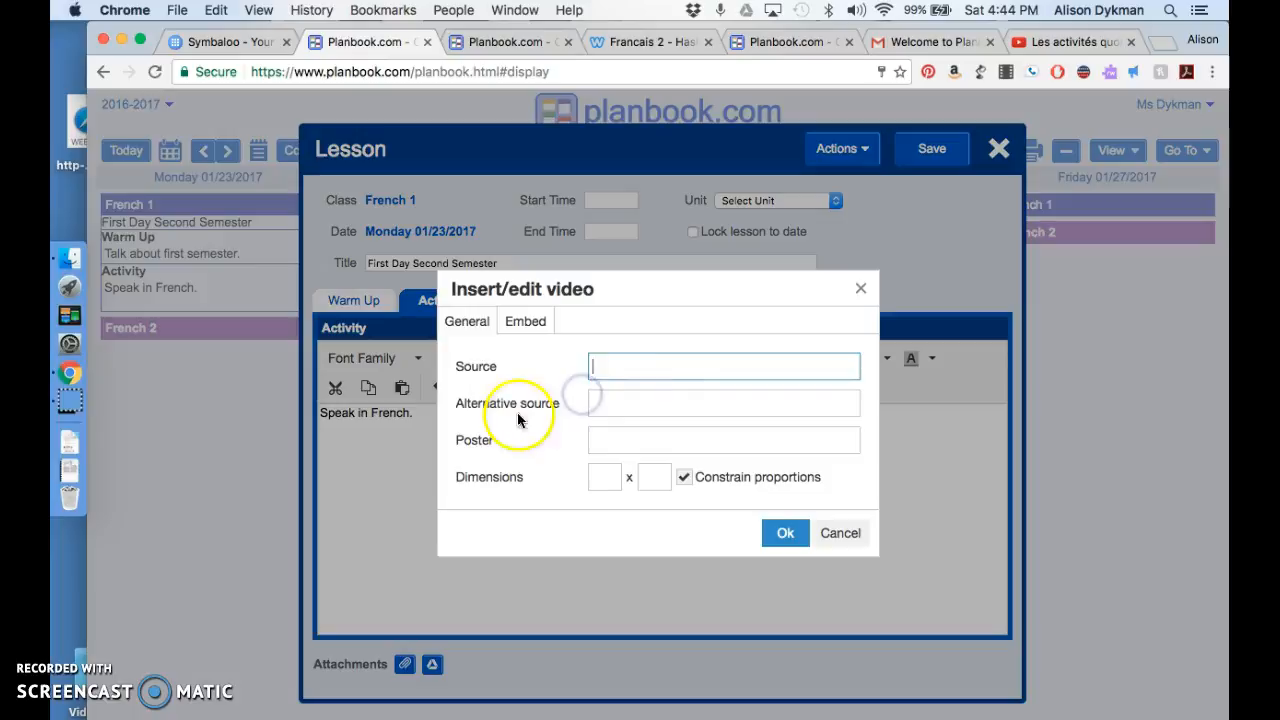
pyautogui.press('super+v')
pyautogui.click(602, 484)
pyautogui.write('150')
pyautogui.press('Tab')
pyautogui.write('8')
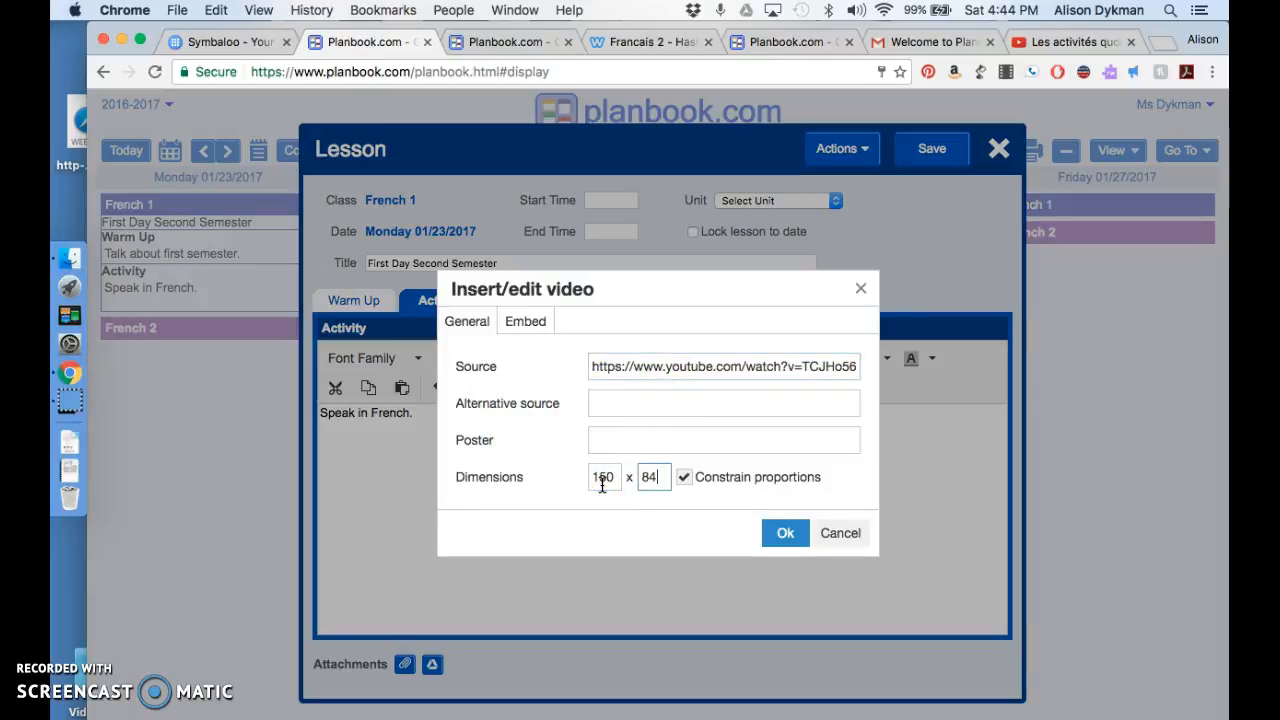
pyautogui.click(780, 532)
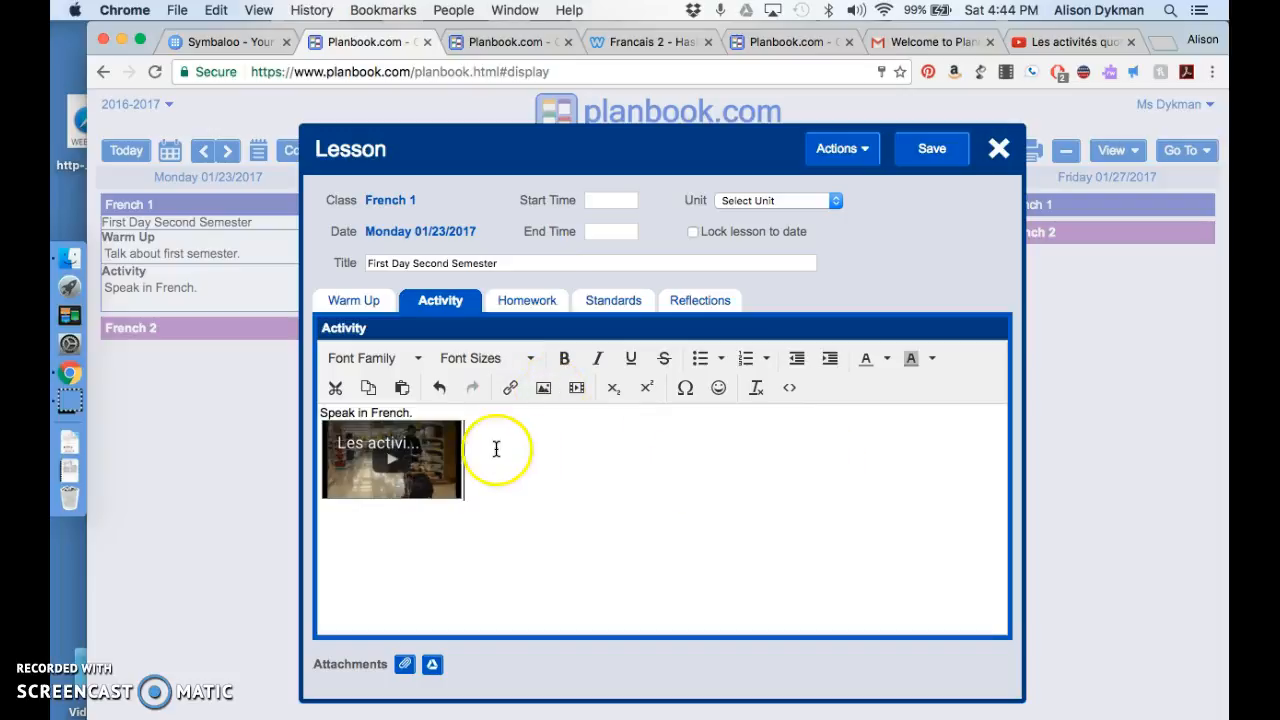
# Step: Enter "Watch video again." in the lesson's Homework section
pyautogui.click(533, 302)
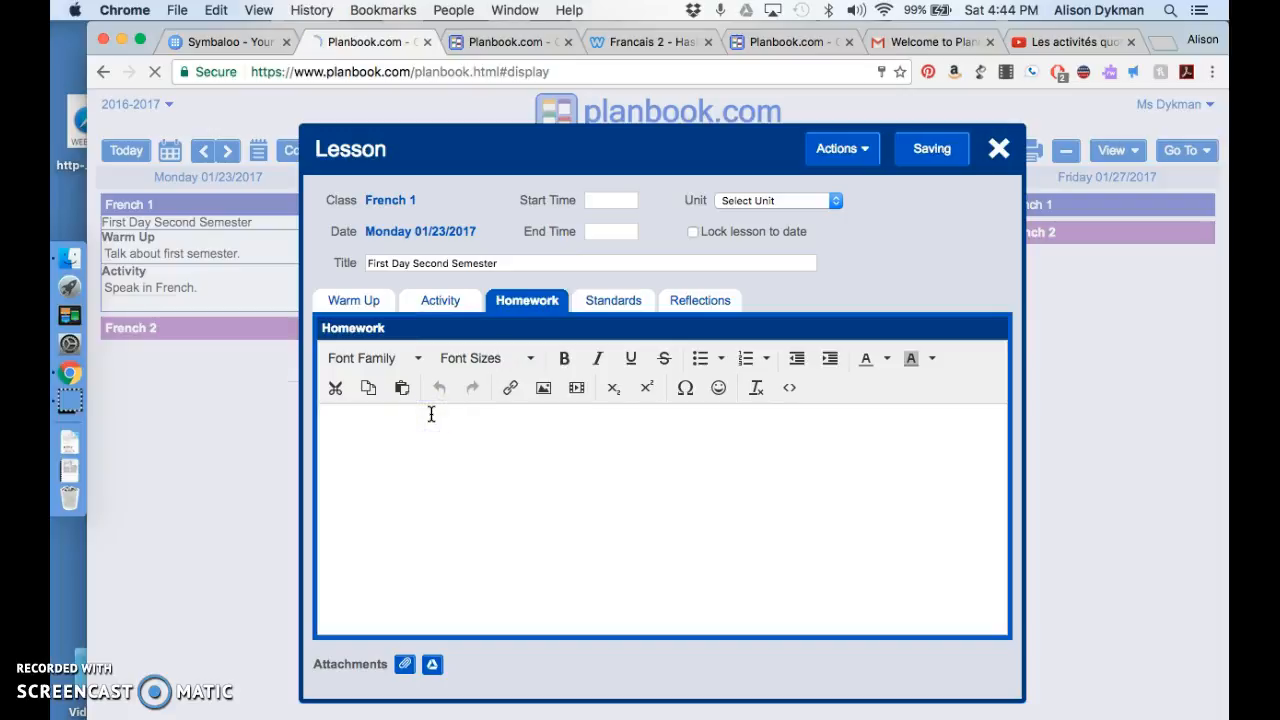
pyautogui.write('Watch video again.')
# Step: Load the U.S. - World Languages (ACTFL) collection with the Standards for Foreign Language Learning subject for the lesson's standards
pyautogui.click(613, 300)
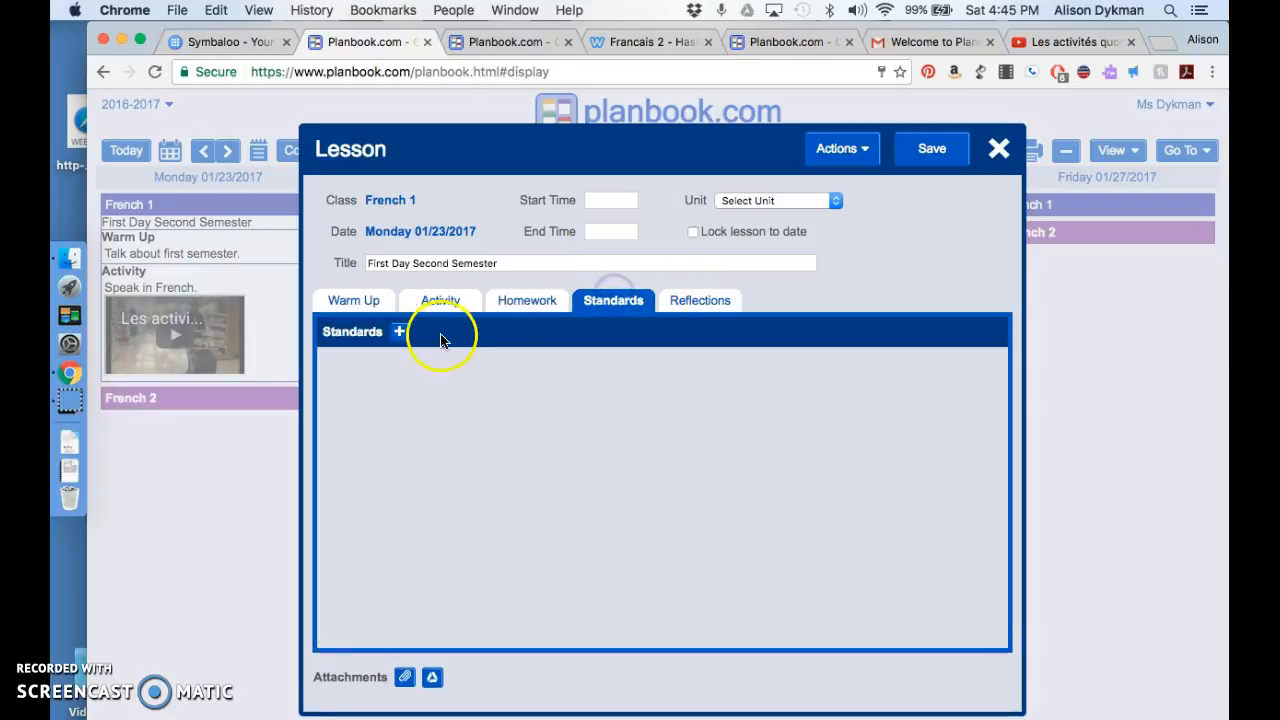
pyautogui.click(399, 332)
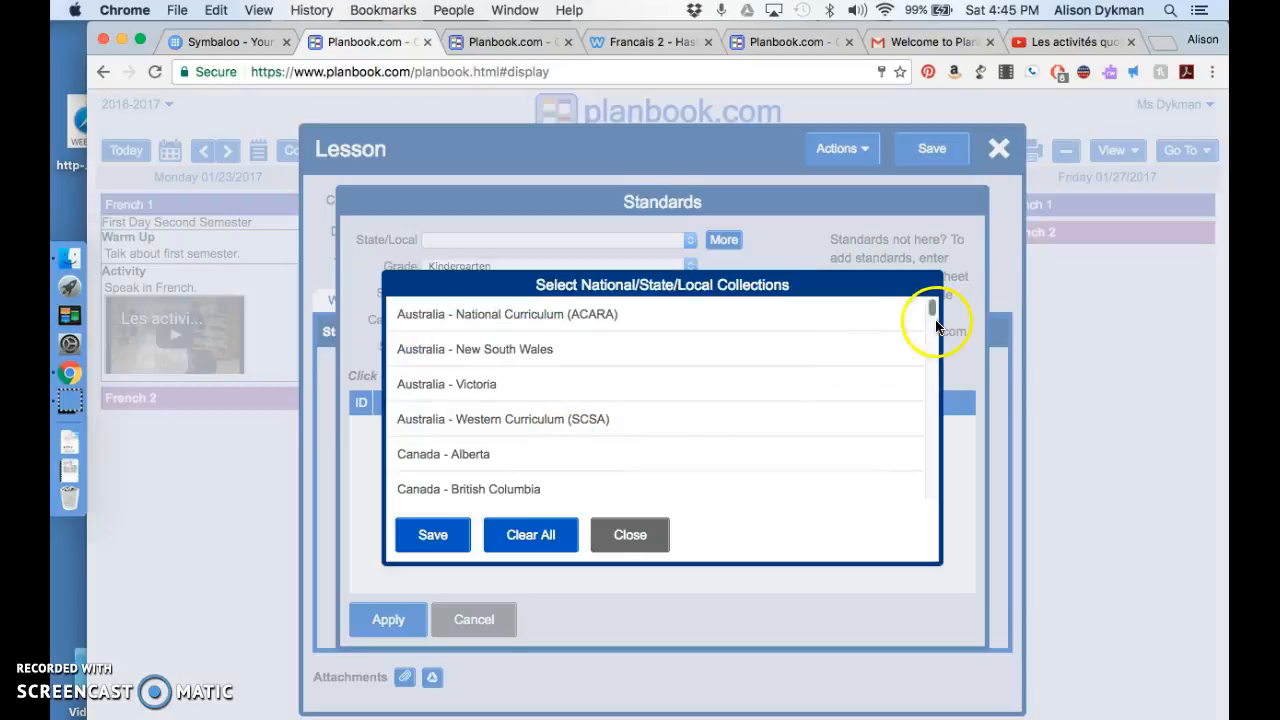
pyautogui.moveTo(931, 306); pyautogui.dragTo(950, 374)
pyautogui.scroll(-3, 771, 400)
pyautogui.scroll(-1, 771, 401)
pyautogui.click(556, 381)
pyautogui.click(435, 536)
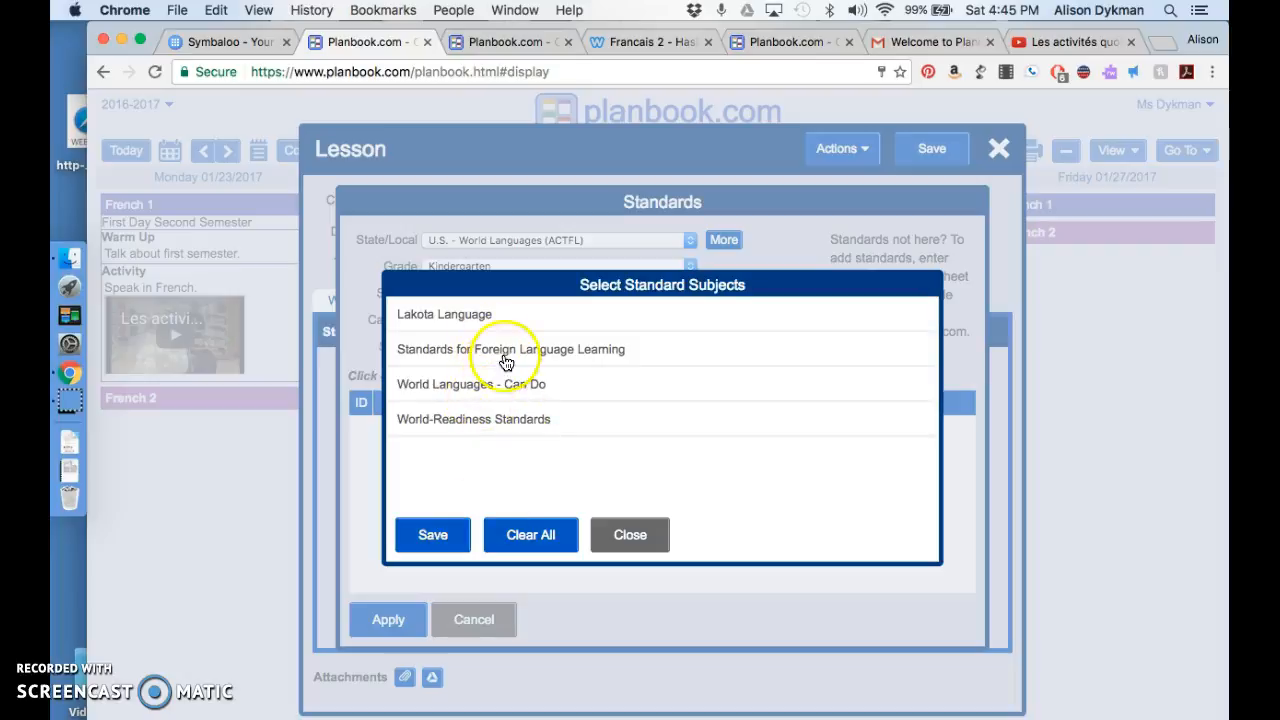
pyautogui.click(505, 360)
pyautogui.click(445, 538)
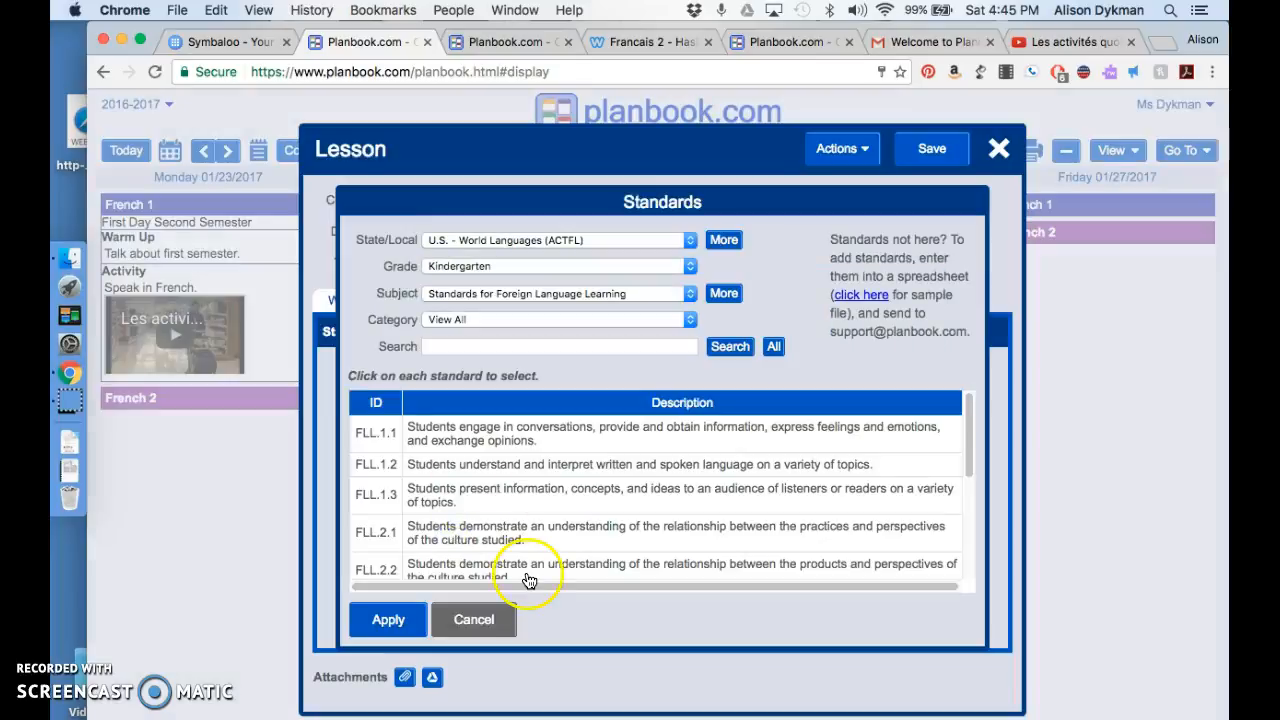
# Step: Select standards FLL.1.3 and FLL.2.2 and apply them to the lesson
pyautogui.scroll(-3, 590, 497)
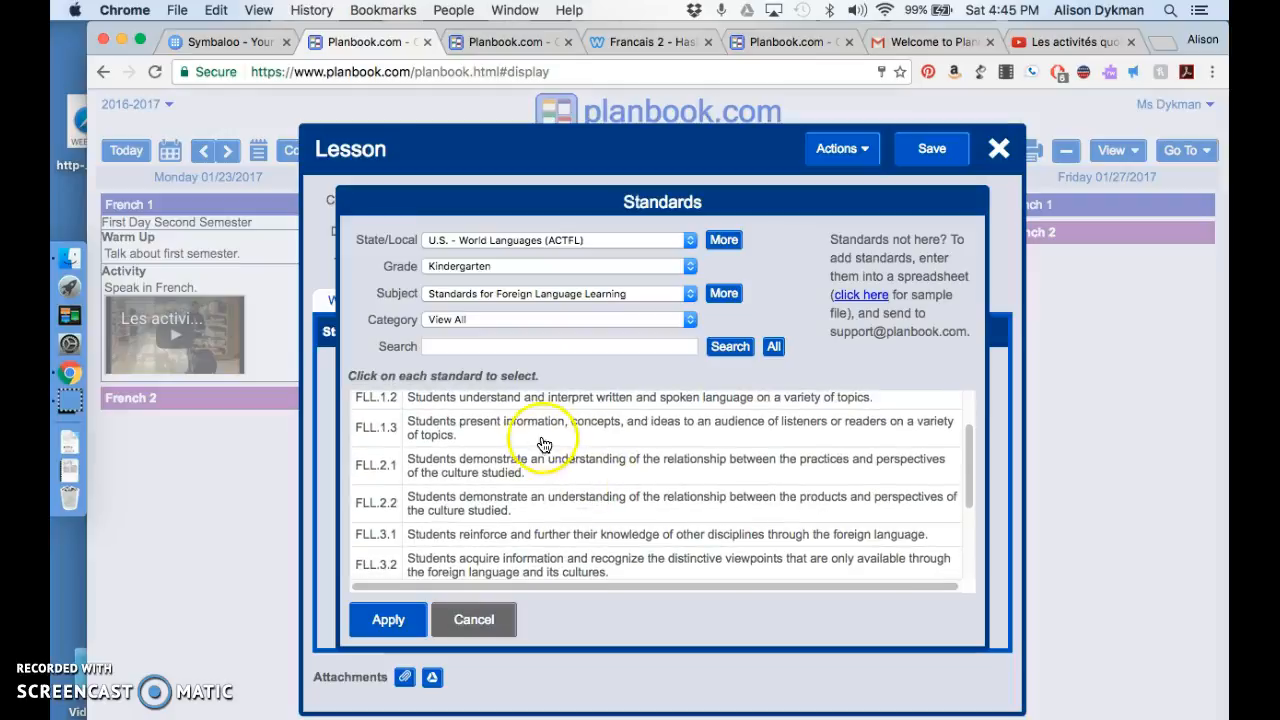
pyautogui.click(538, 432)
pyautogui.click(534, 500)
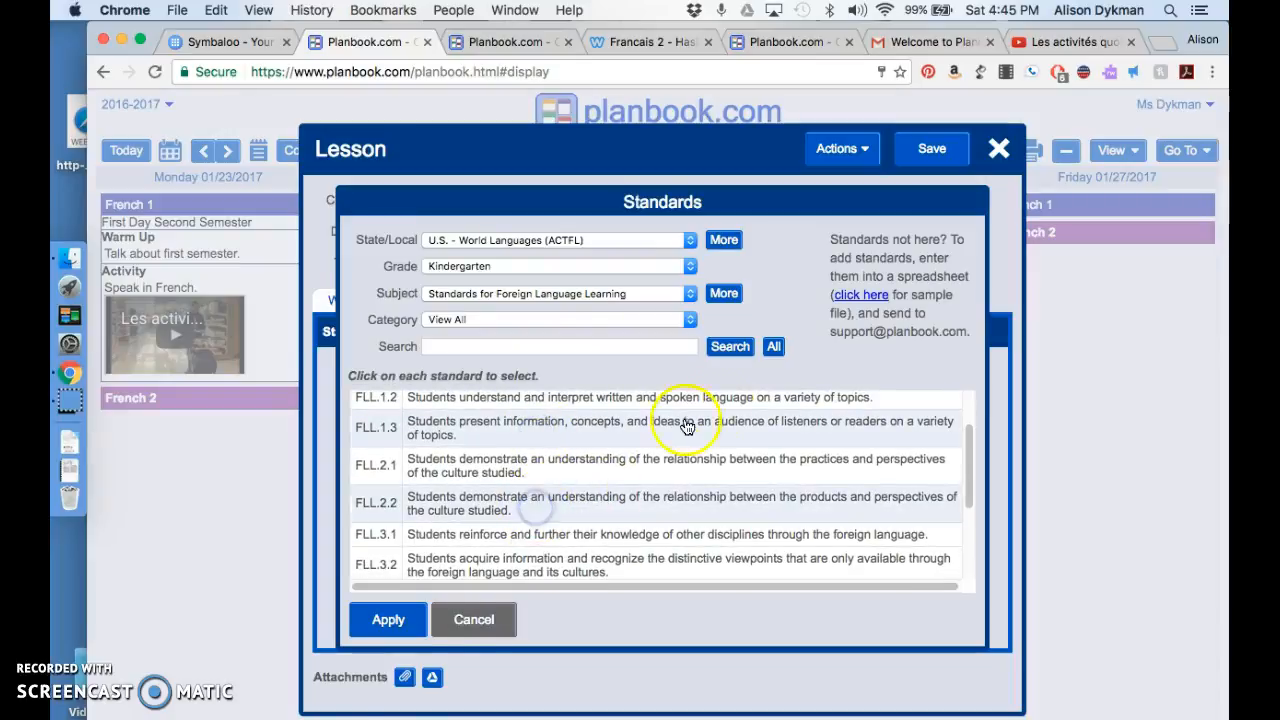
pyautogui.click(370, 638)
# Step: Enter "This lesson is awesome!" in the Reflections section and save the lesson
pyautogui.click(690, 302)
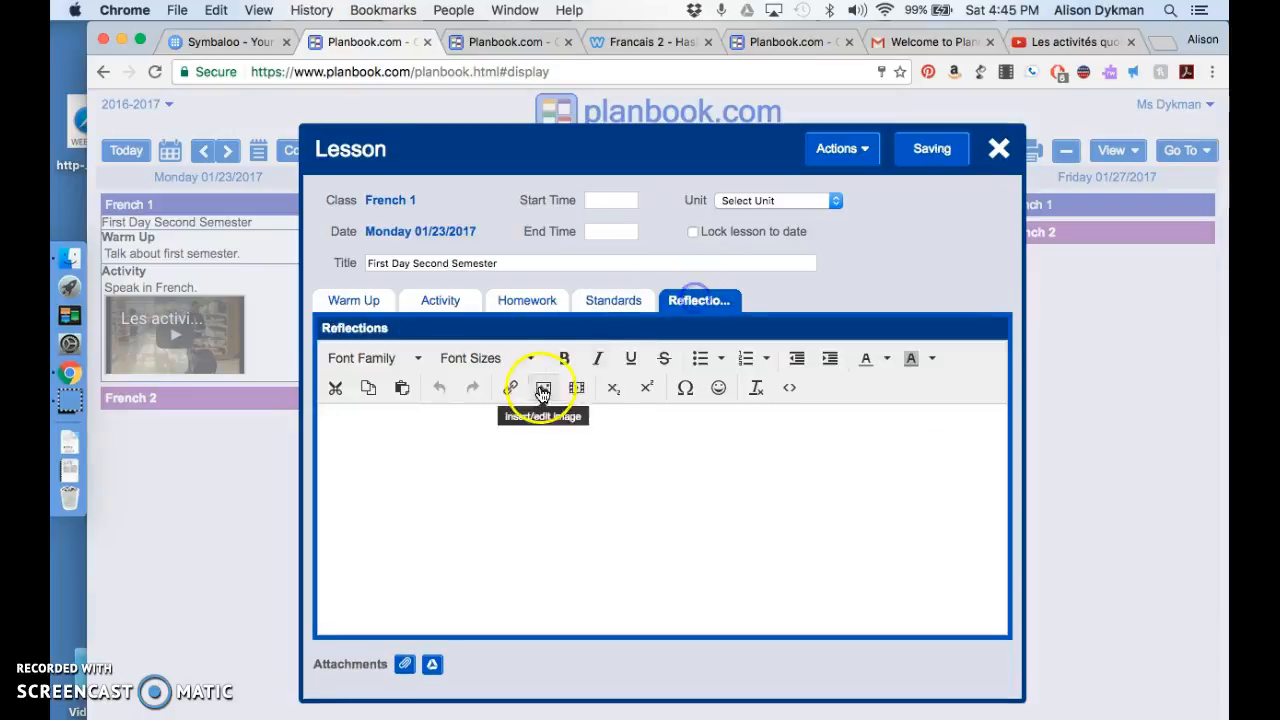
pyautogui.click(444, 427)
pyautogui.write('This lesson is awesome!')
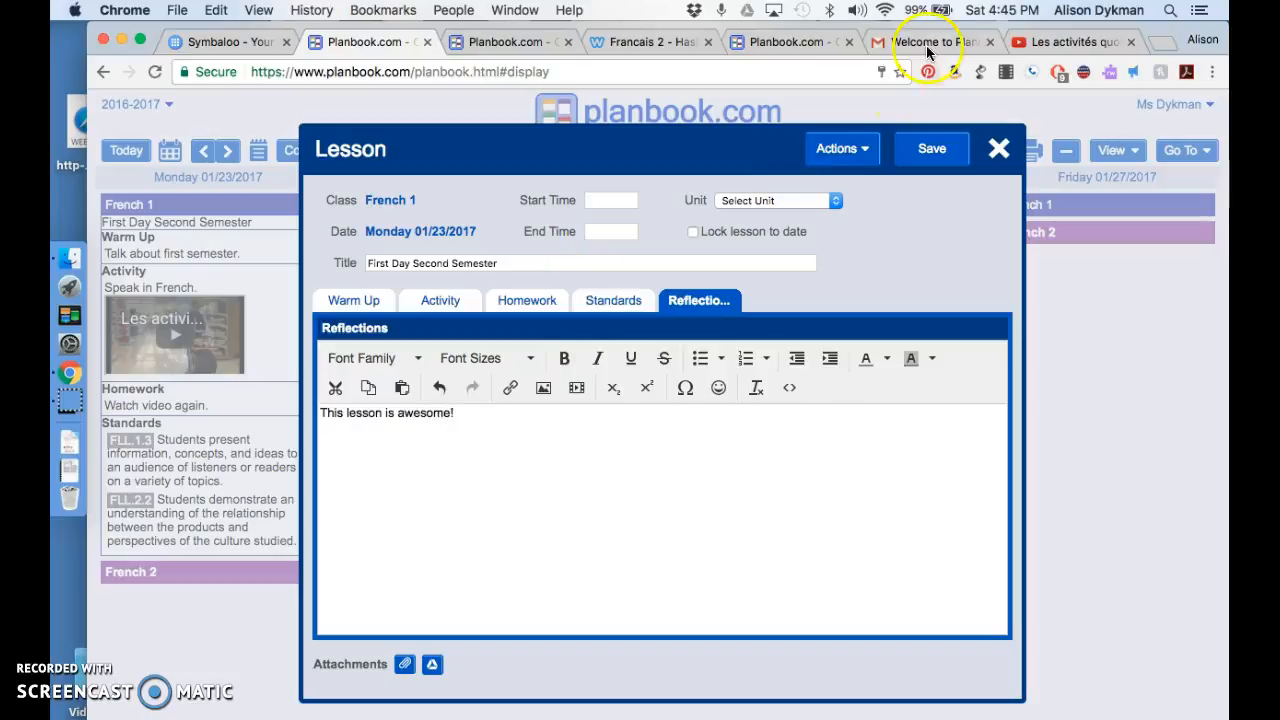
pyautogui.click(940, 150)
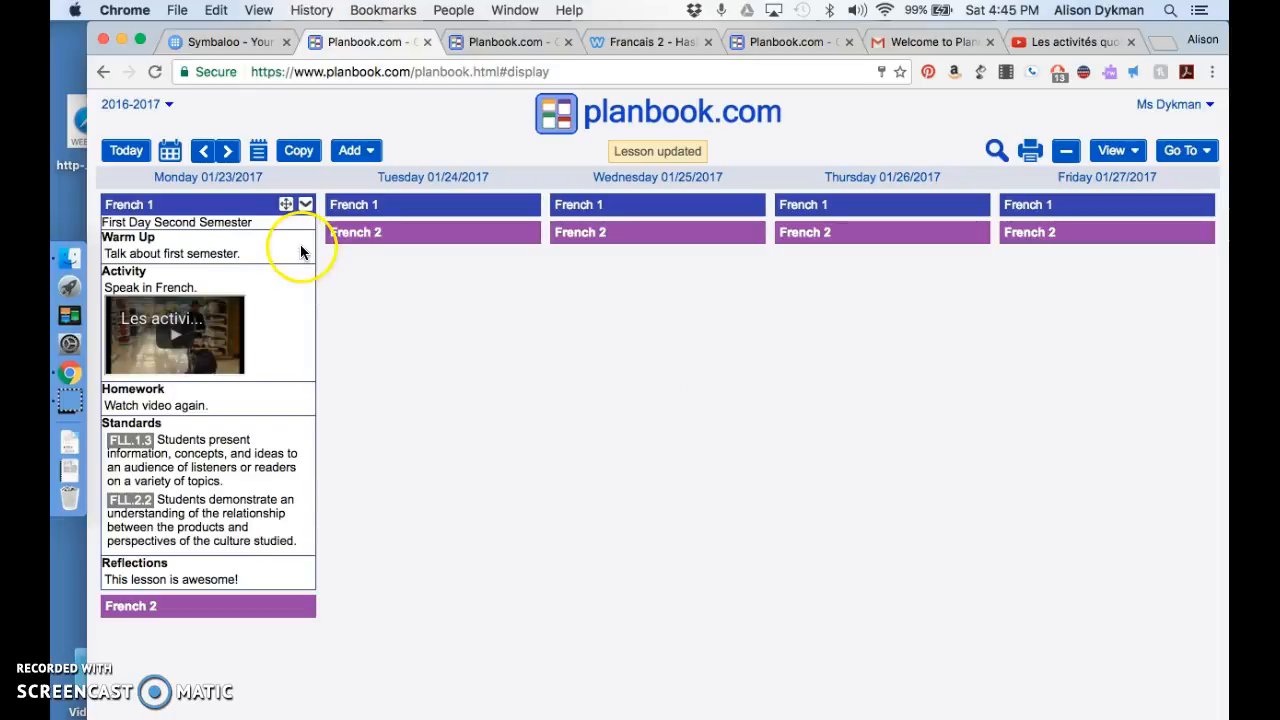
# Step: Bump the Monday 01/23/2017 French 1 lesson forward by 1 day and extend it from Tuesday by 1 day
pyautogui.click(306, 206)
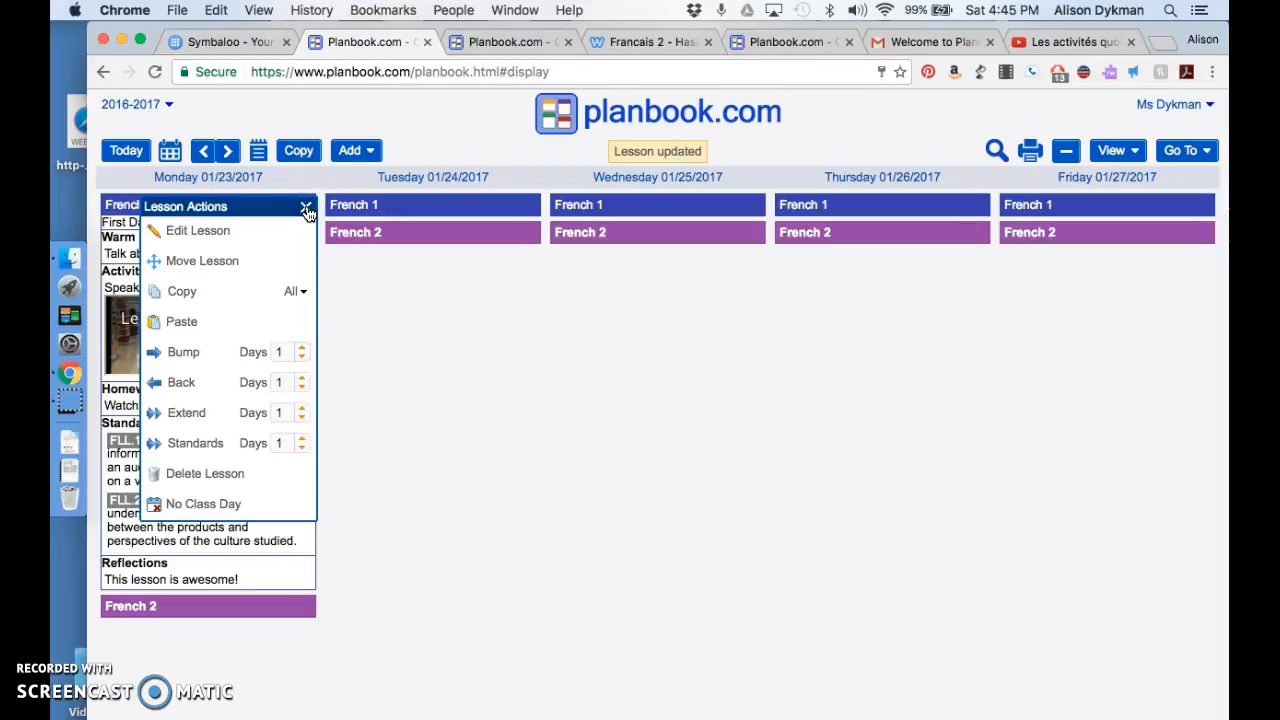
pyautogui.click(184, 352)
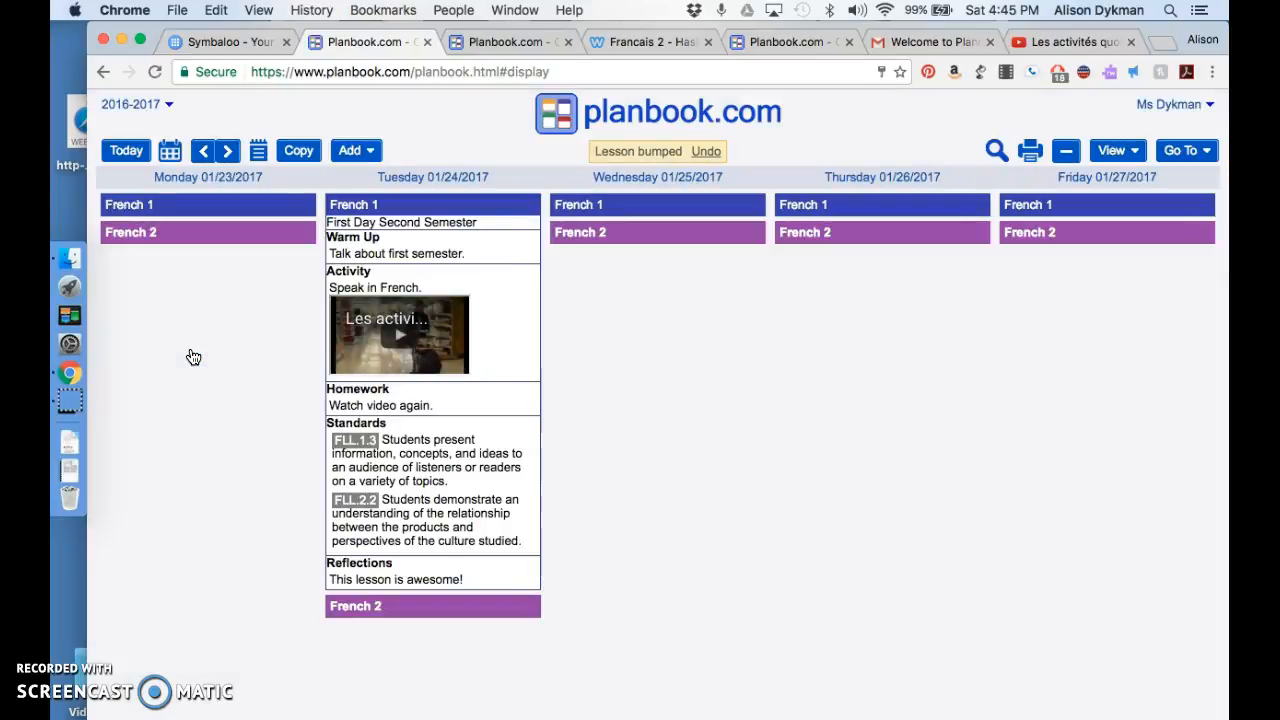
pyautogui.click(436, 292)
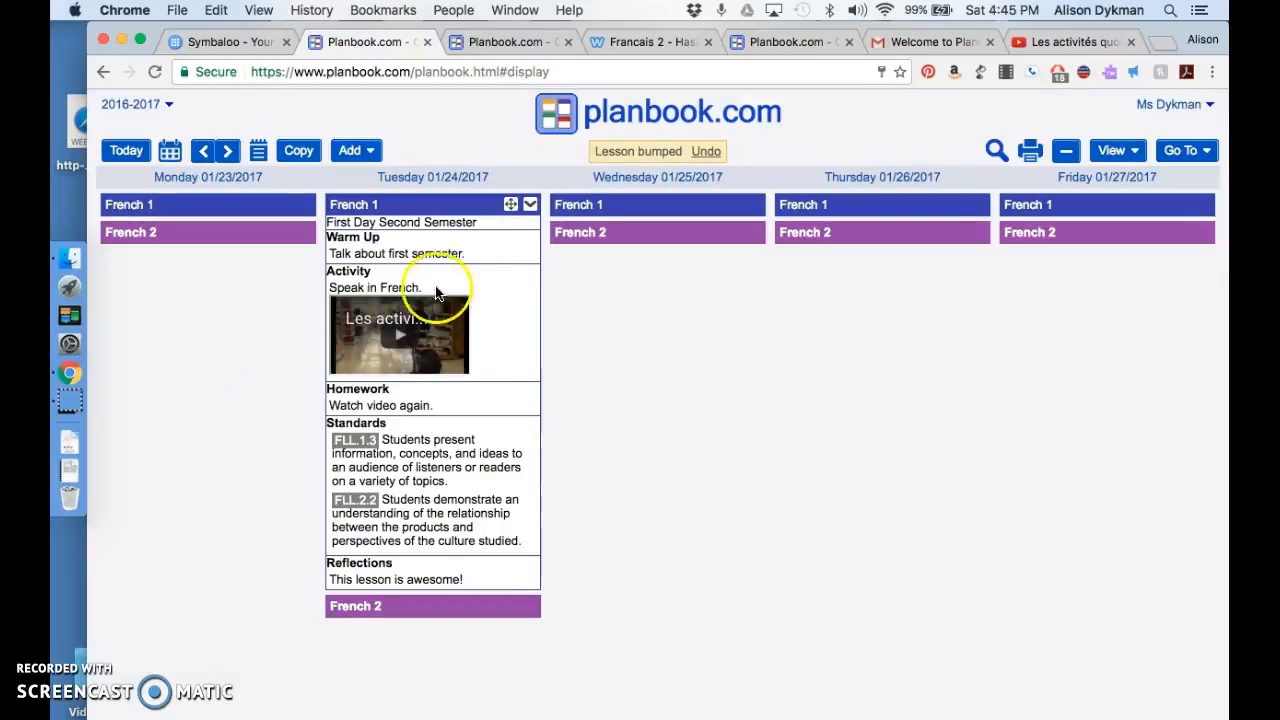
pyautogui.click(531, 206)
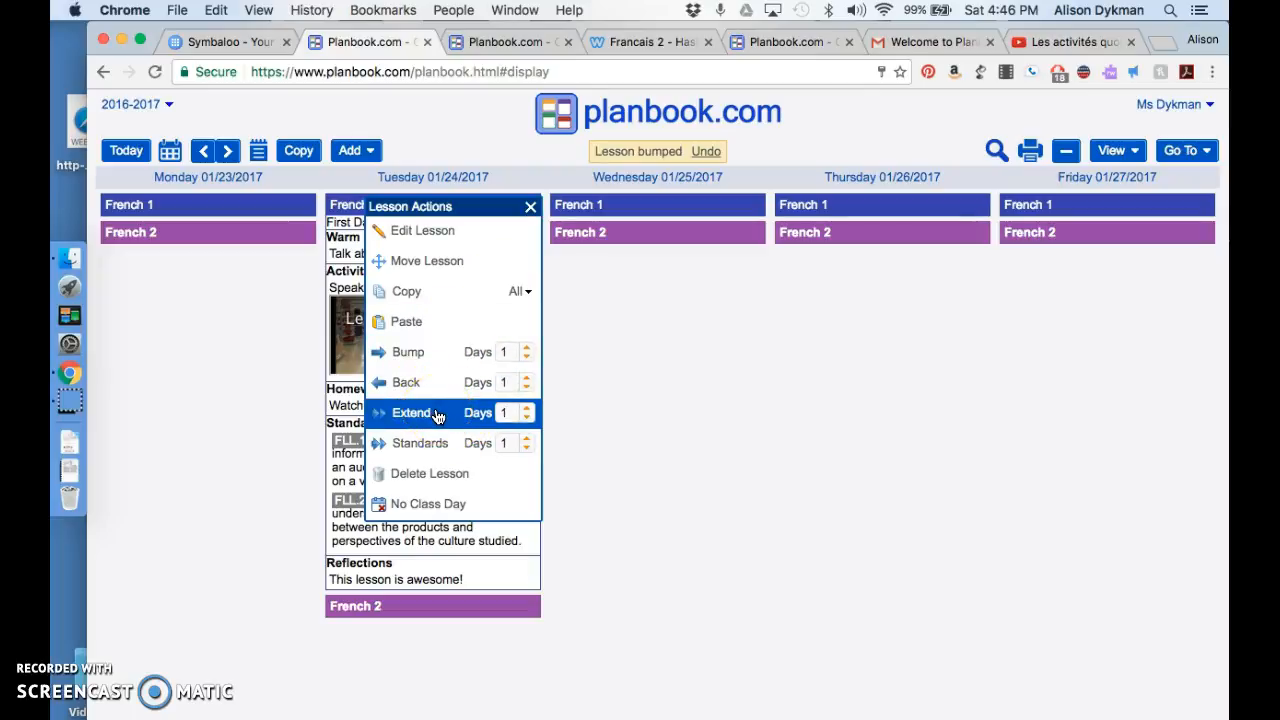
pyautogui.click(411, 412)
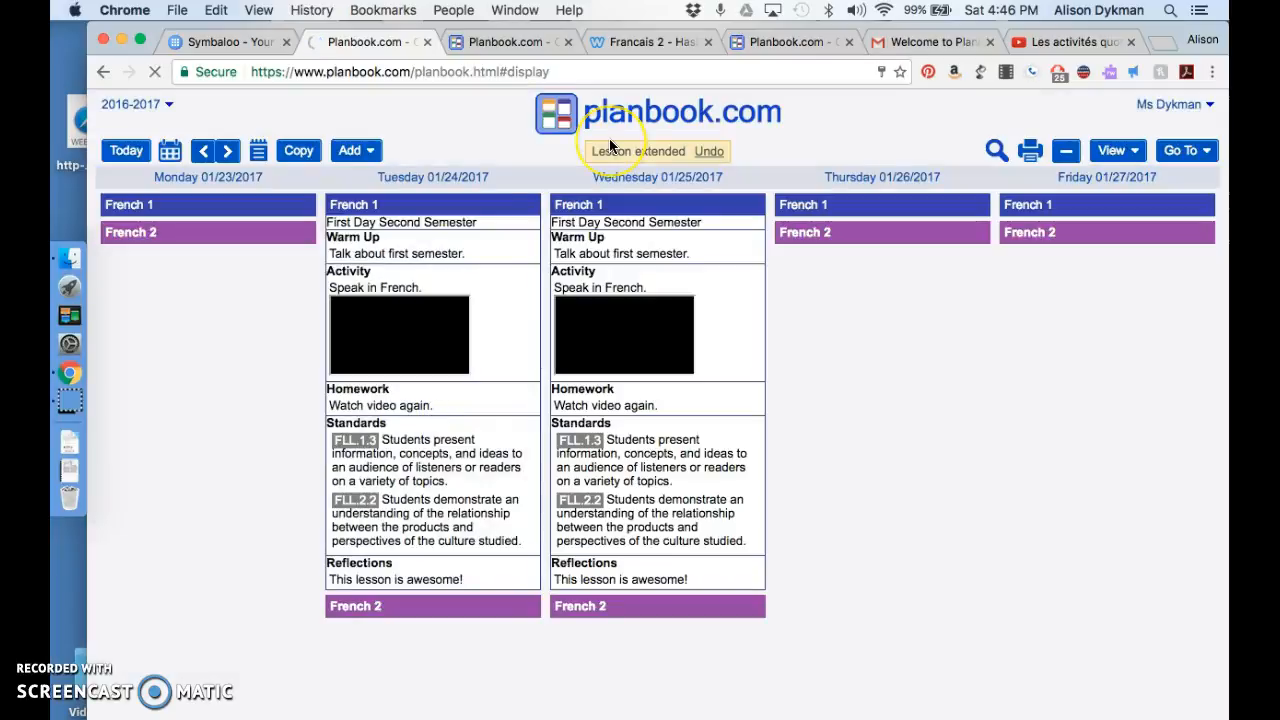
# Step: Extend only the standards of the Wednesday 01/25/2017 French 1 lesson by 2 days
pyautogui.click(810, 200)
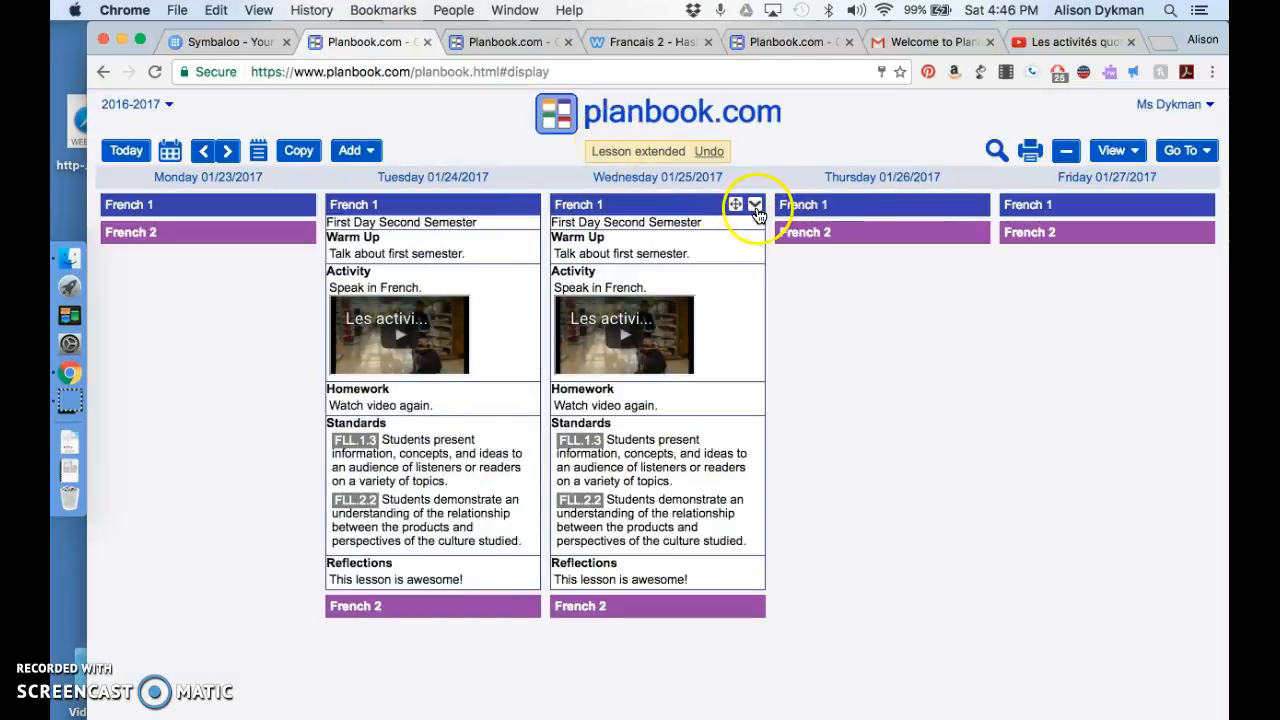
pyautogui.click(755, 208)
pyautogui.click(697, 362)
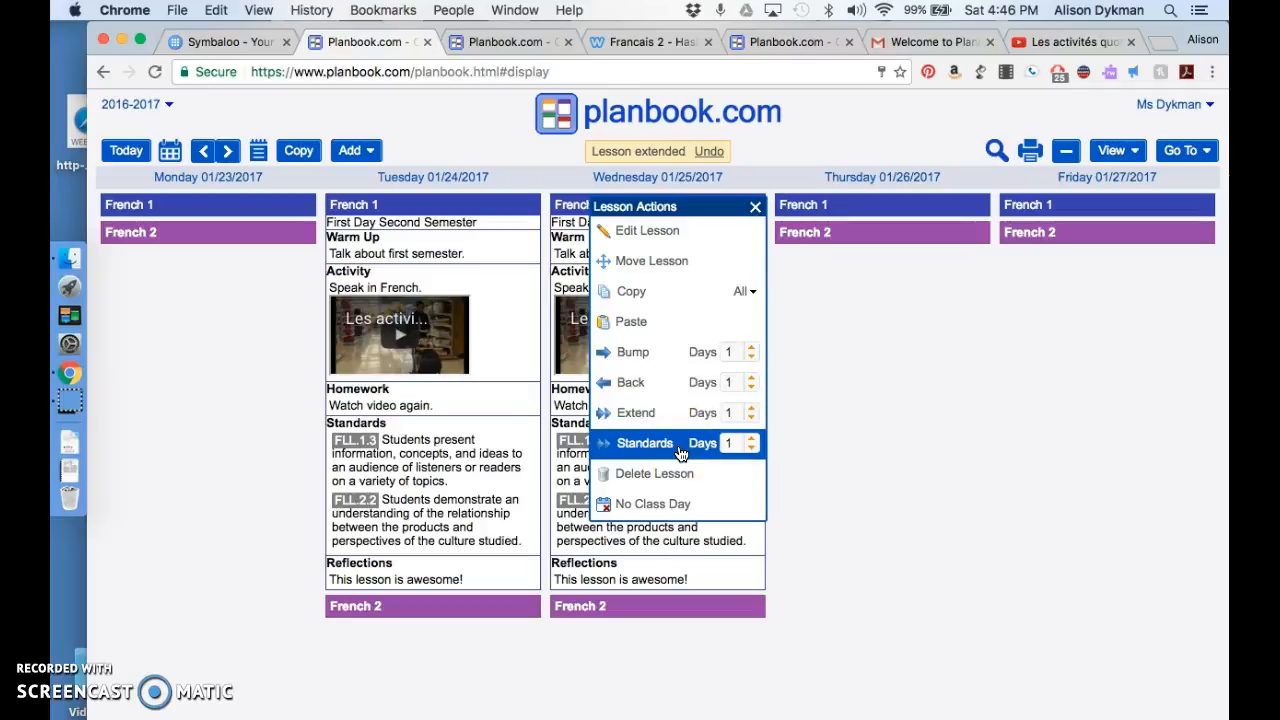
pyautogui.click(751, 449)
pyautogui.click(751, 439)
pyautogui.click(751, 439)
pyautogui.click(650, 445)
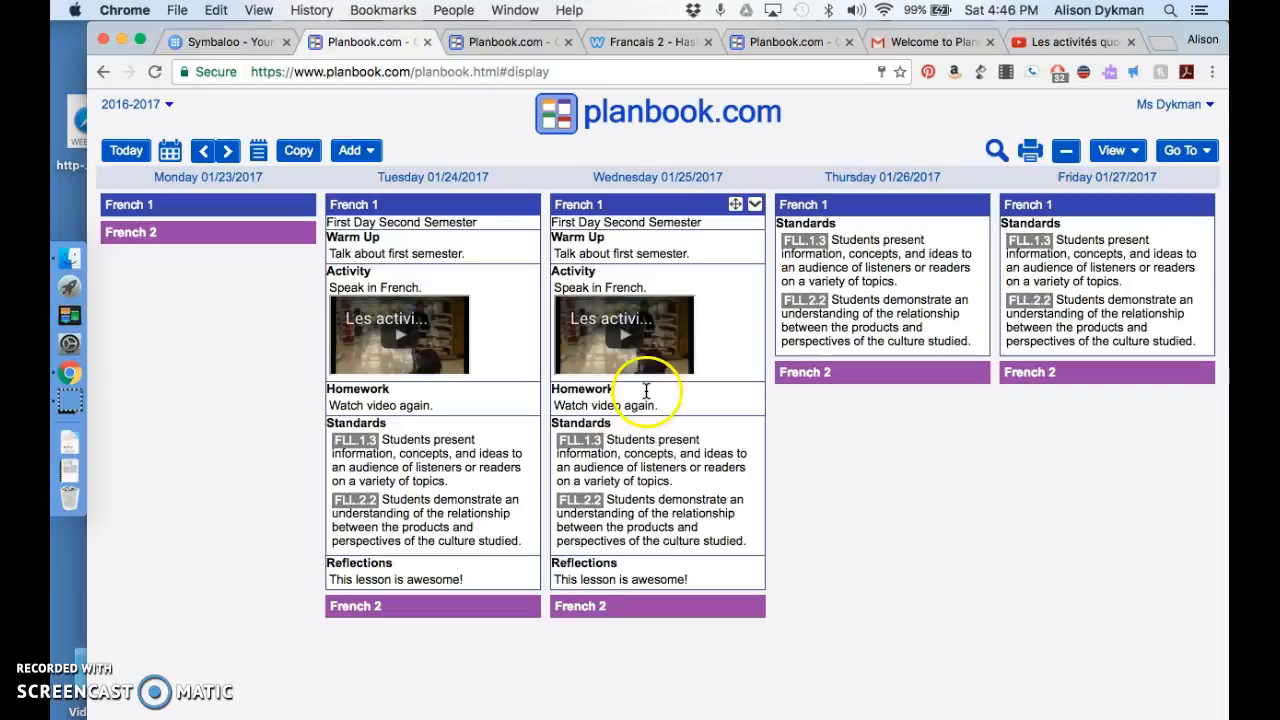
# Step: Delete the Wednesday 01/25/2017 French 1 lesson without shifting the other lessons
pyautogui.click(755, 204)
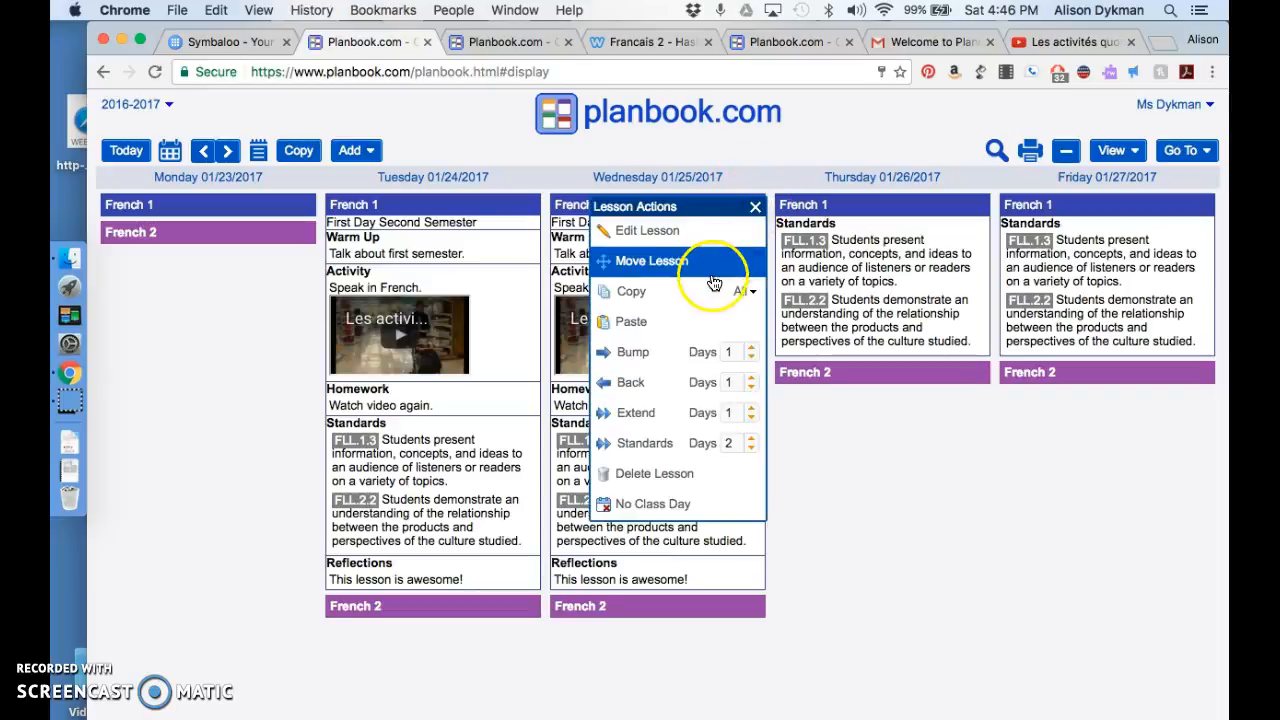
pyautogui.click(706, 475)
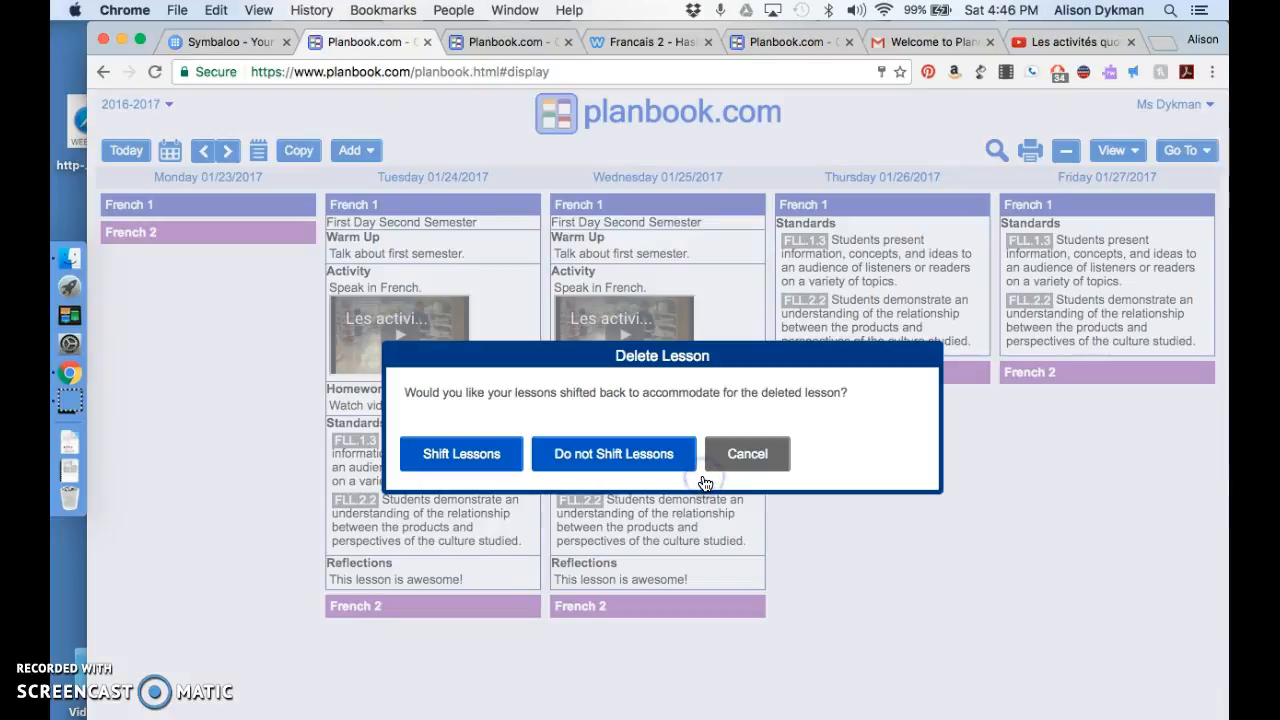
pyautogui.click(636, 453)
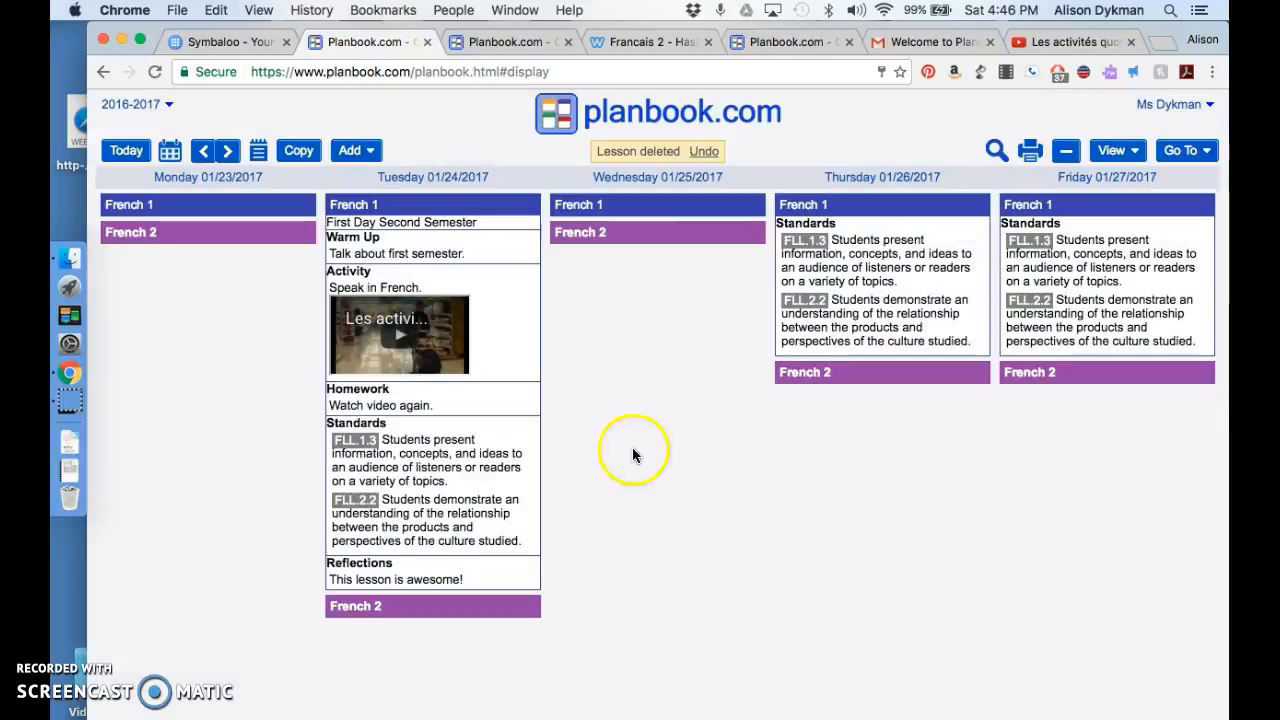
# Step: Move the Tuesday 01/24/2017 French 1 lesson to 01/31/2017, keeping the class as French 1, and display the following week
pyautogui.click(528, 206)
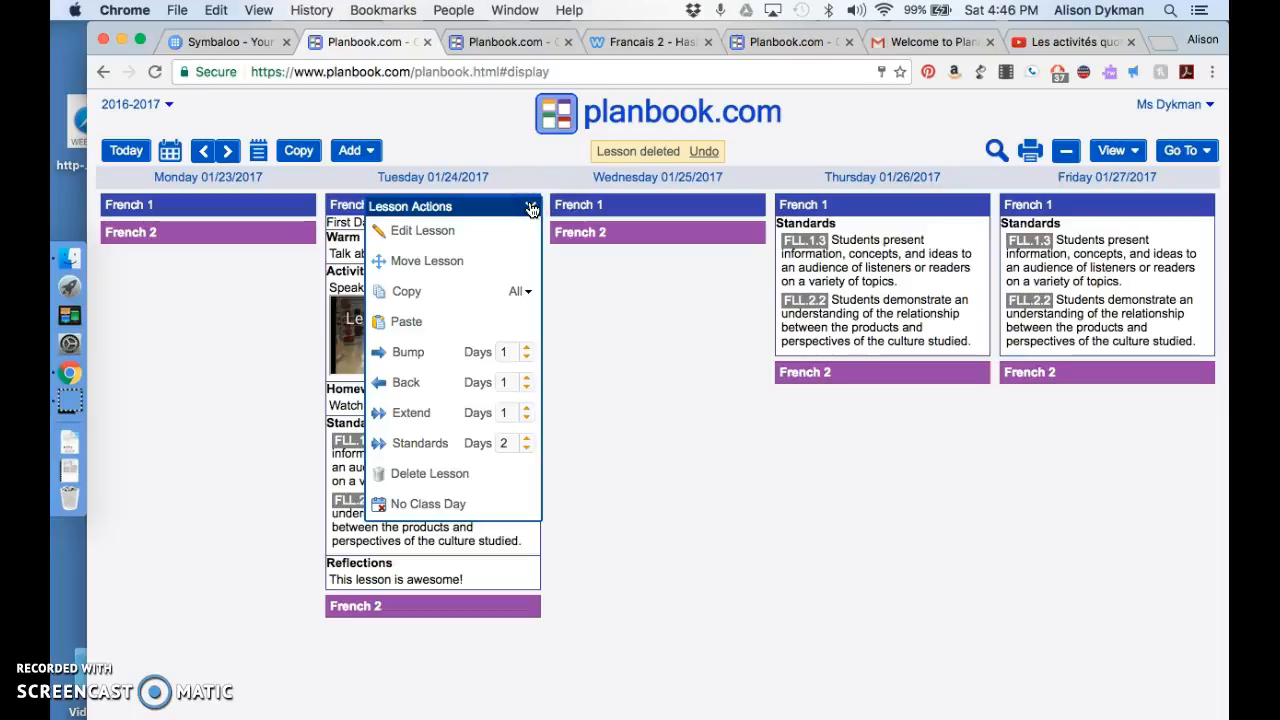
pyautogui.click(458, 261)
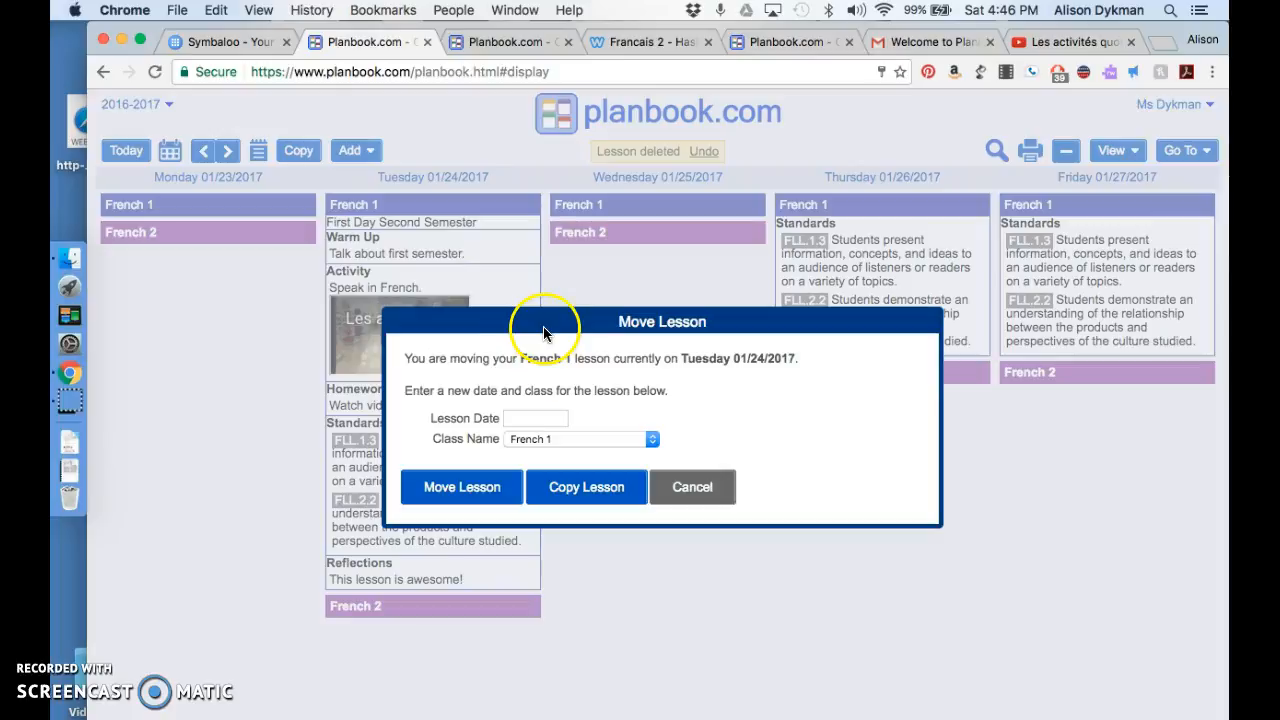
pyautogui.click(552, 420)
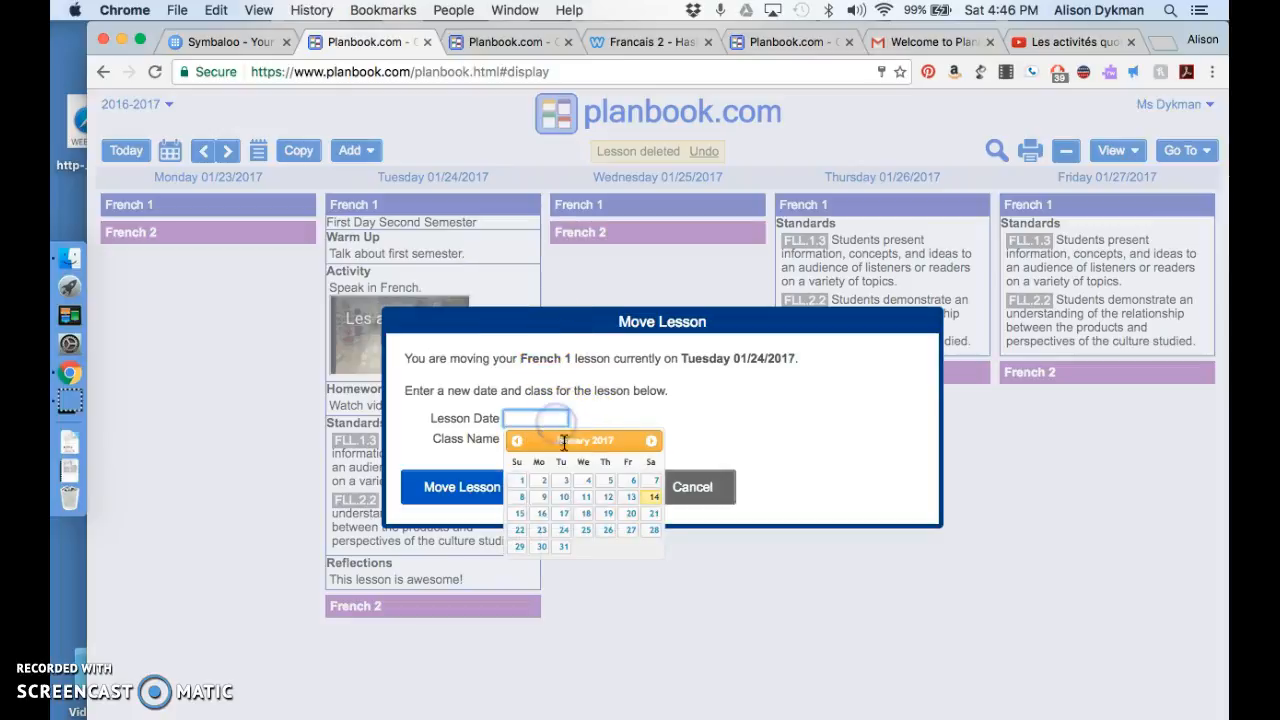
pyautogui.click(563, 546)
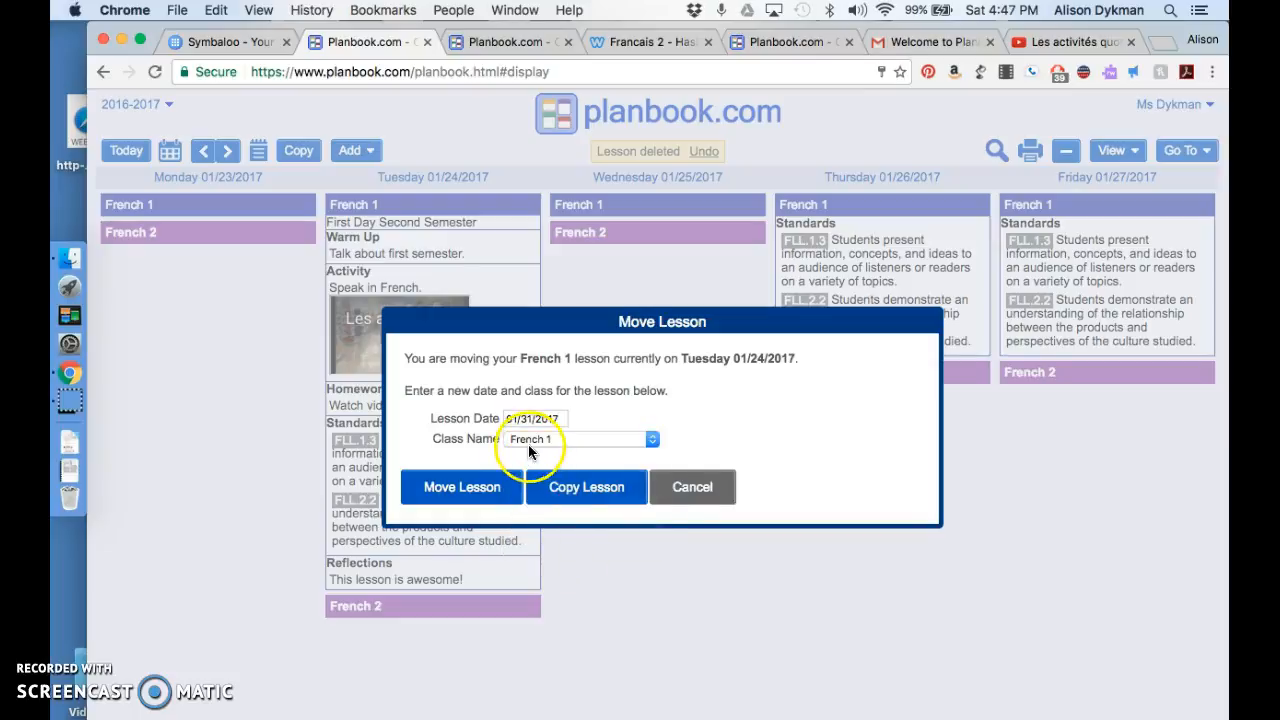
pyautogui.click(489, 489)
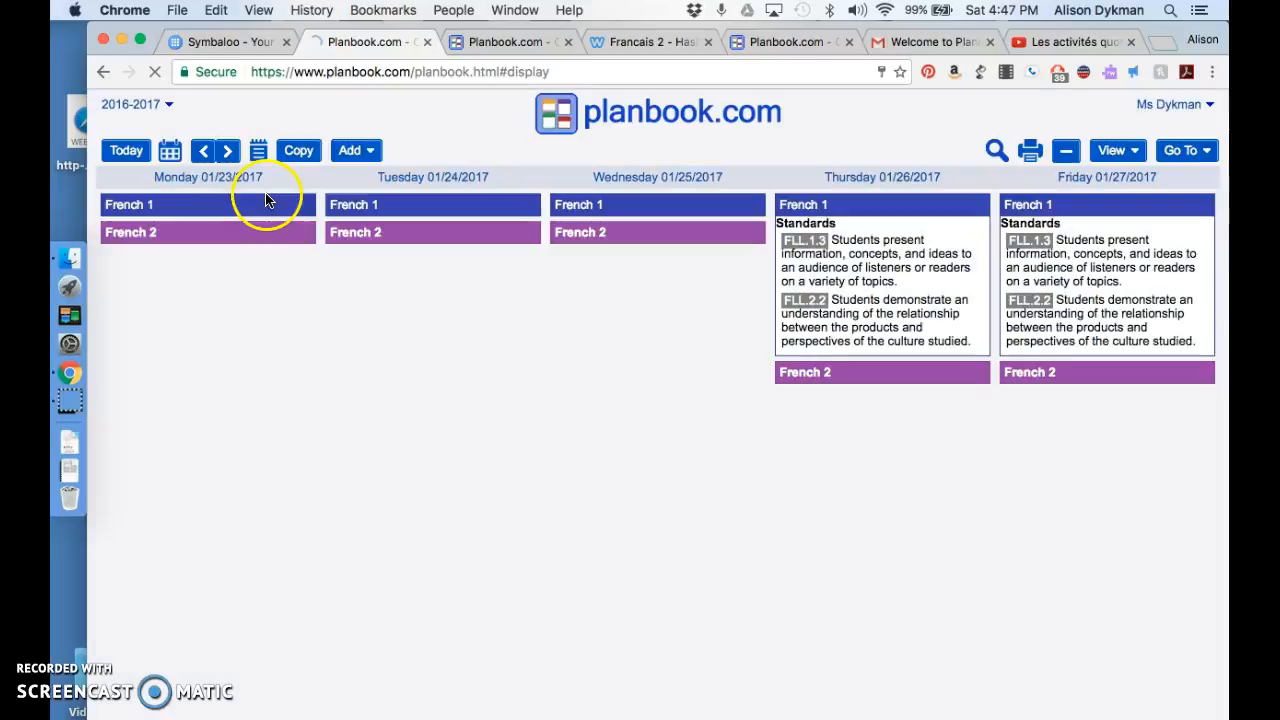
pyautogui.click(228, 151)
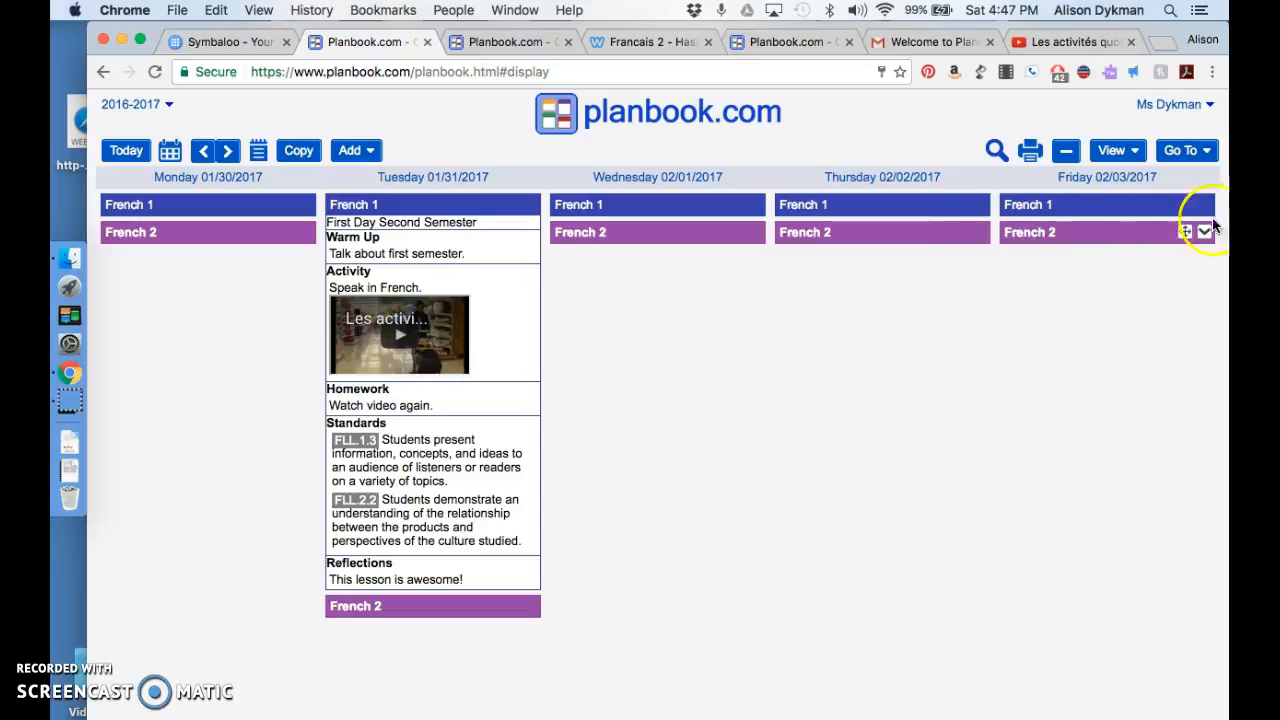
# Step: Open Standards Reporting and examine how often and on which dates each foreign language standard is taught
pyautogui.click(1199, 160)
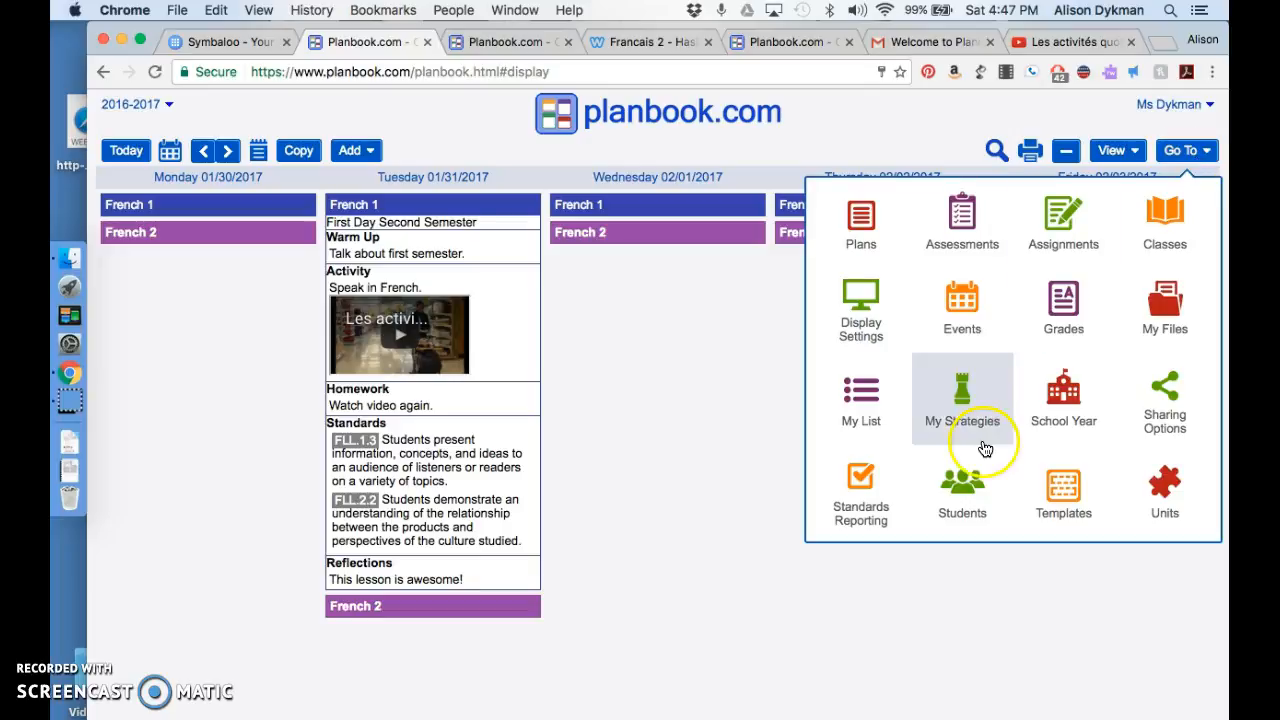
pyautogui.click(859, 512)
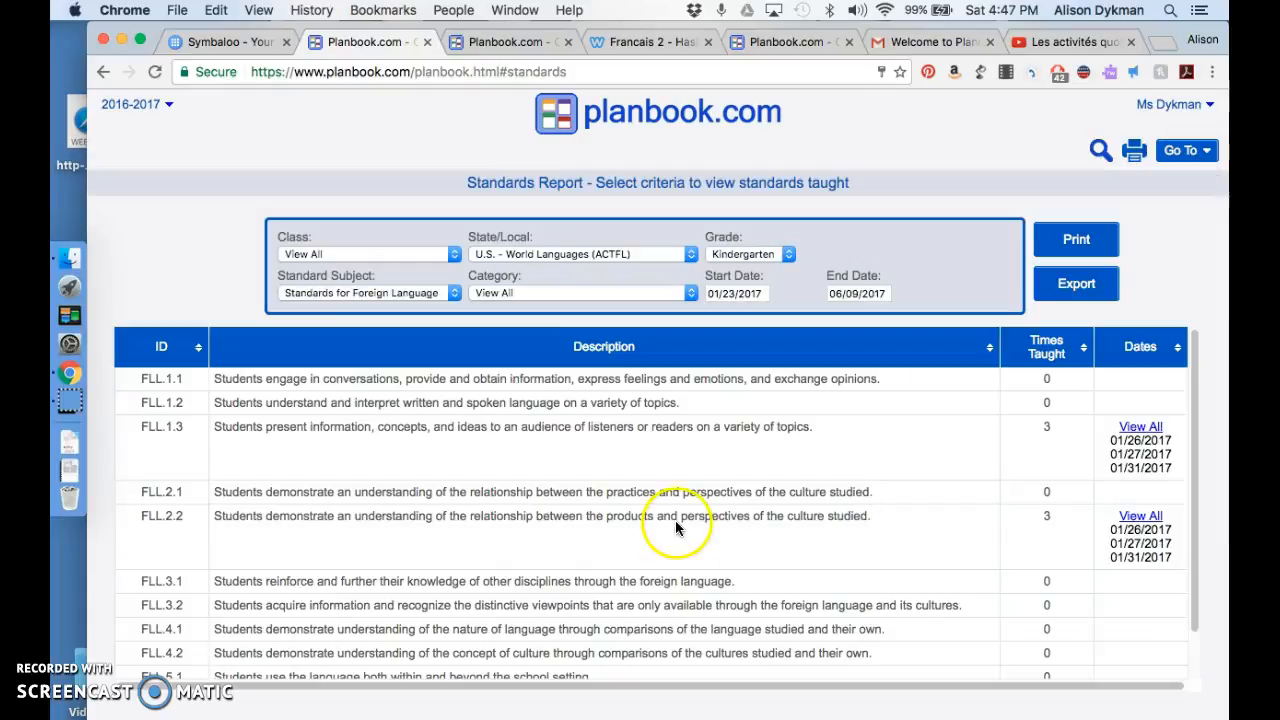
pyautogui.scroll(-1, 783, 497)
pyautogui.scroll(-1, 783, 497)
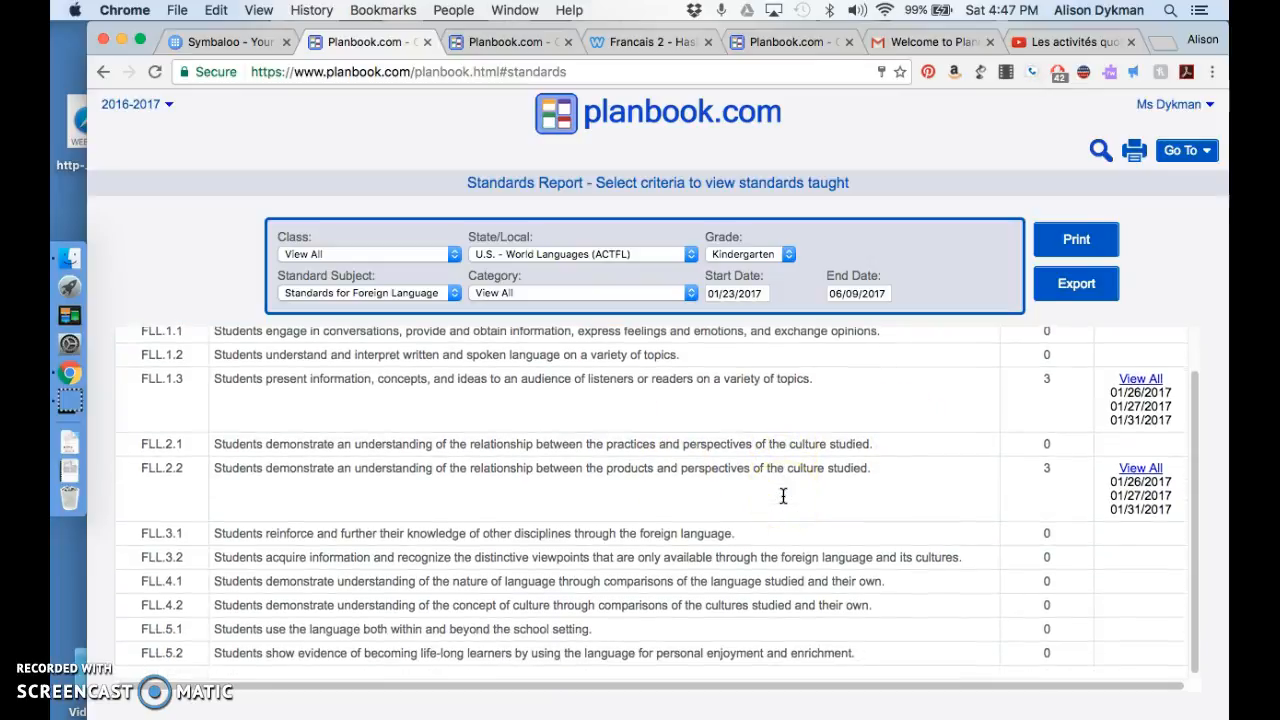
pyautogui.scroll(2, 783, 496)
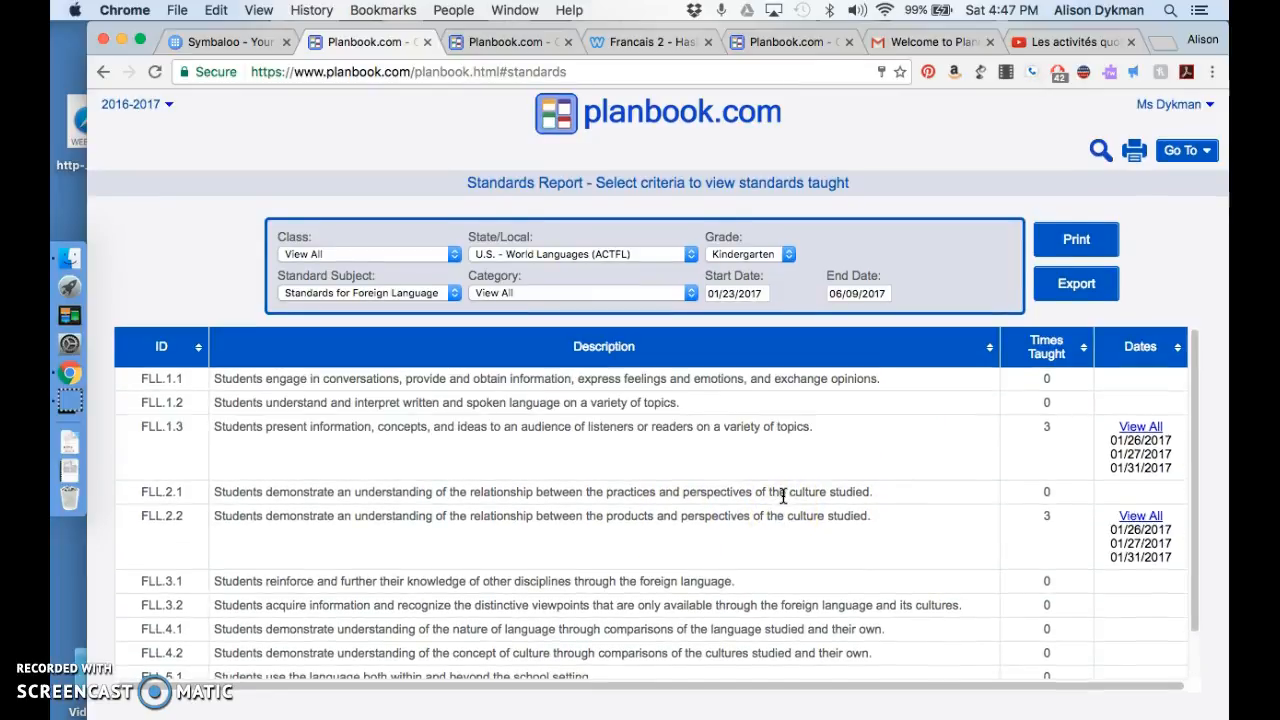
pyautogui.scroll(-1, 513, 488)
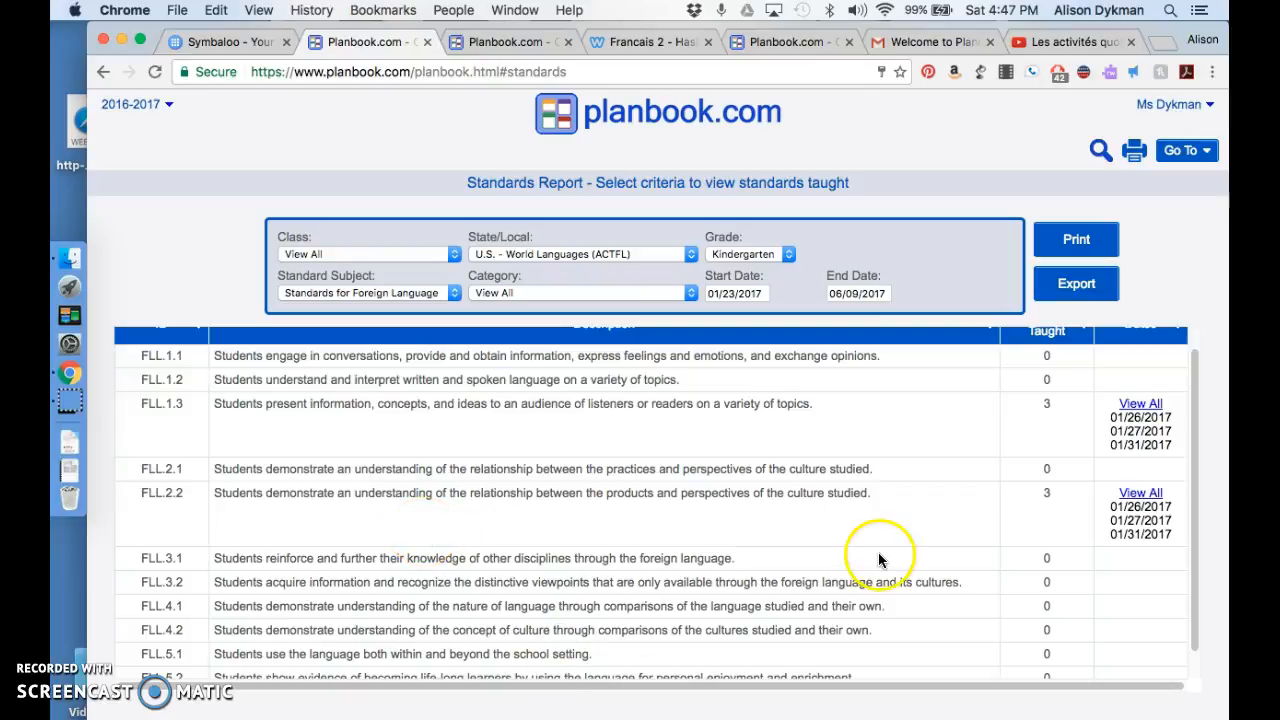
pyautogui.scroll(1, 981, 500)
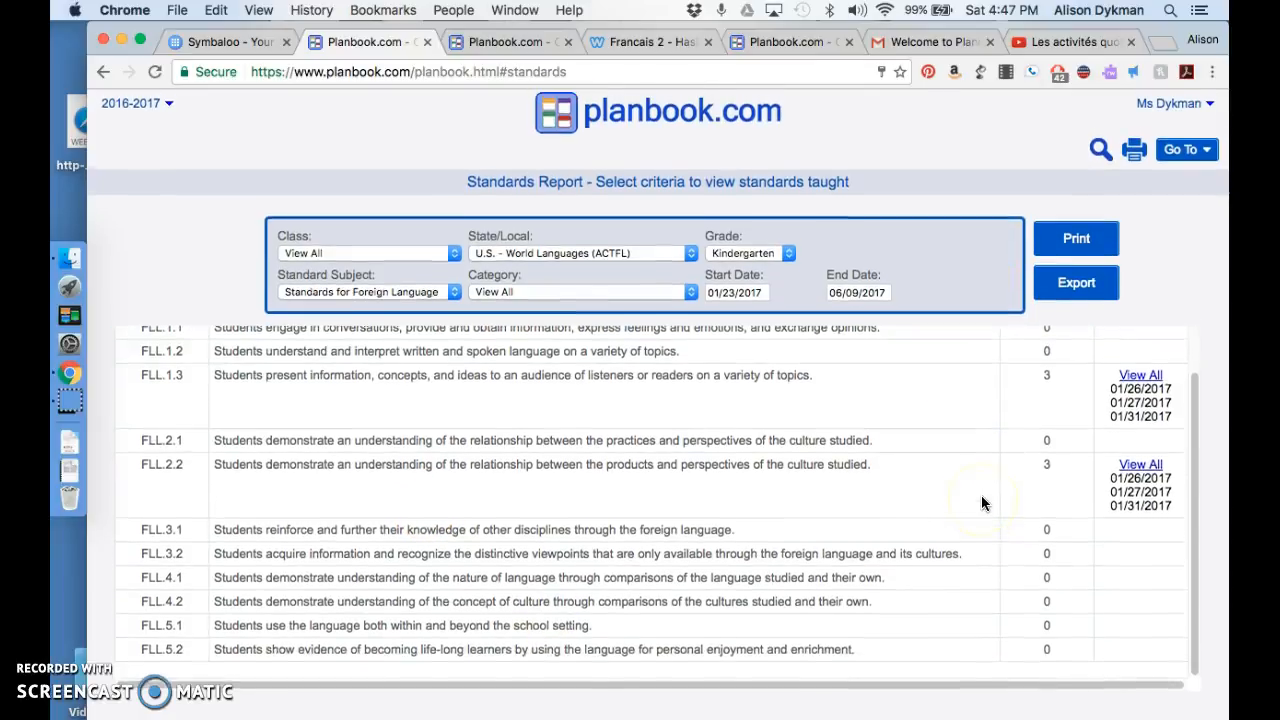
# Step: Open Sharing Options in the established planbook in the neighbouring browser tab, preview its shared plans link, and close the preview
pyautogui.click(1183, 152)
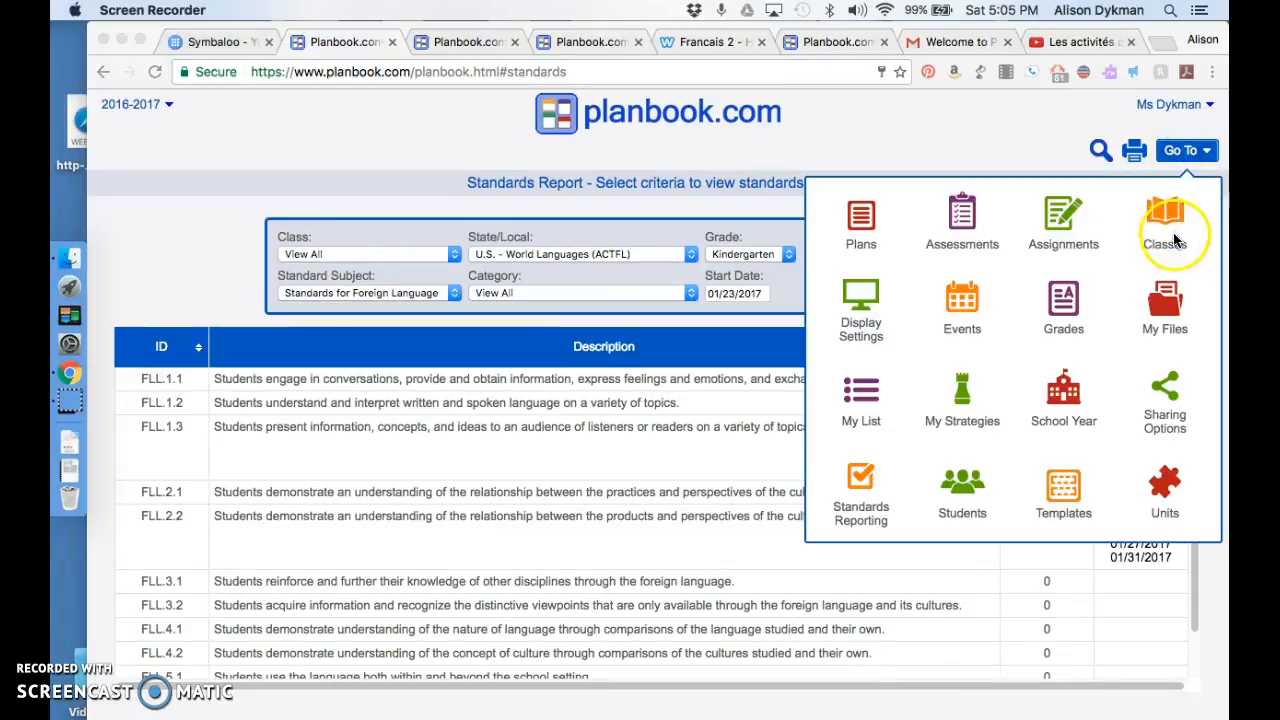
pyautogui.click(1170, 396)
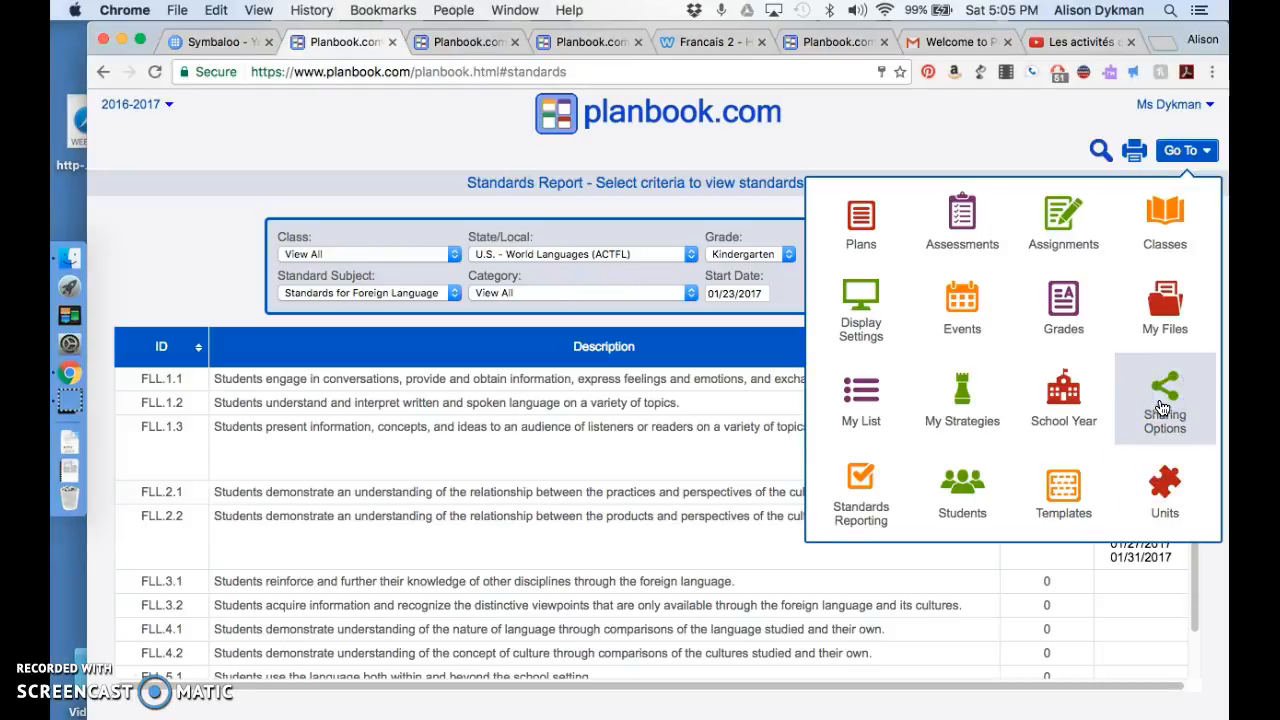
pyautogui.click(463, 41)
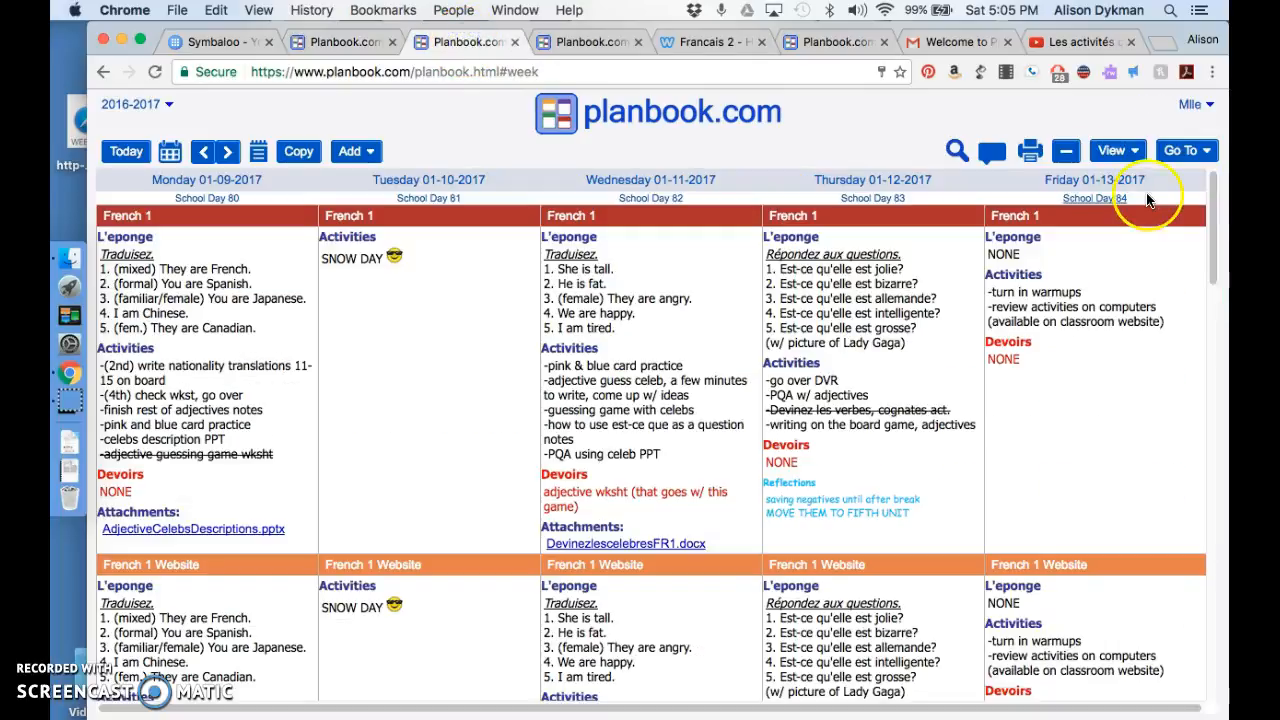
pyautogui.click(1182, 150)
pyautogui.click(1164, 387)
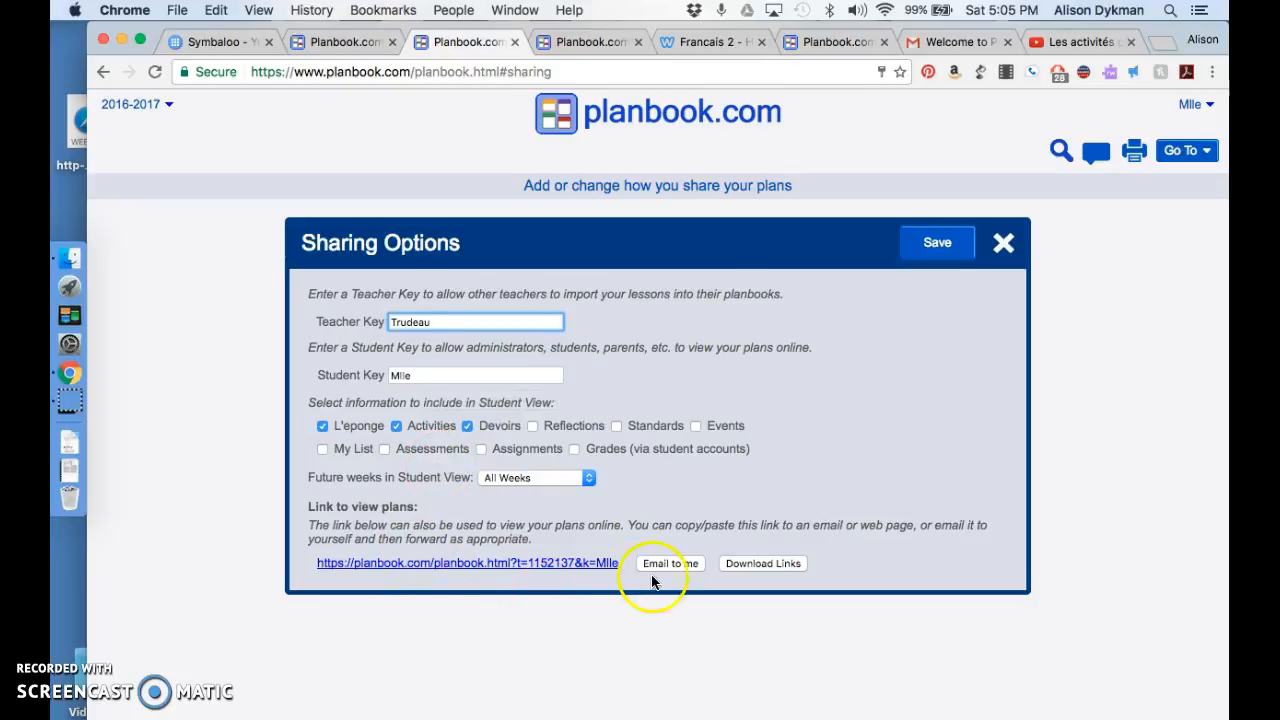
pyautogui.click(377, 568)
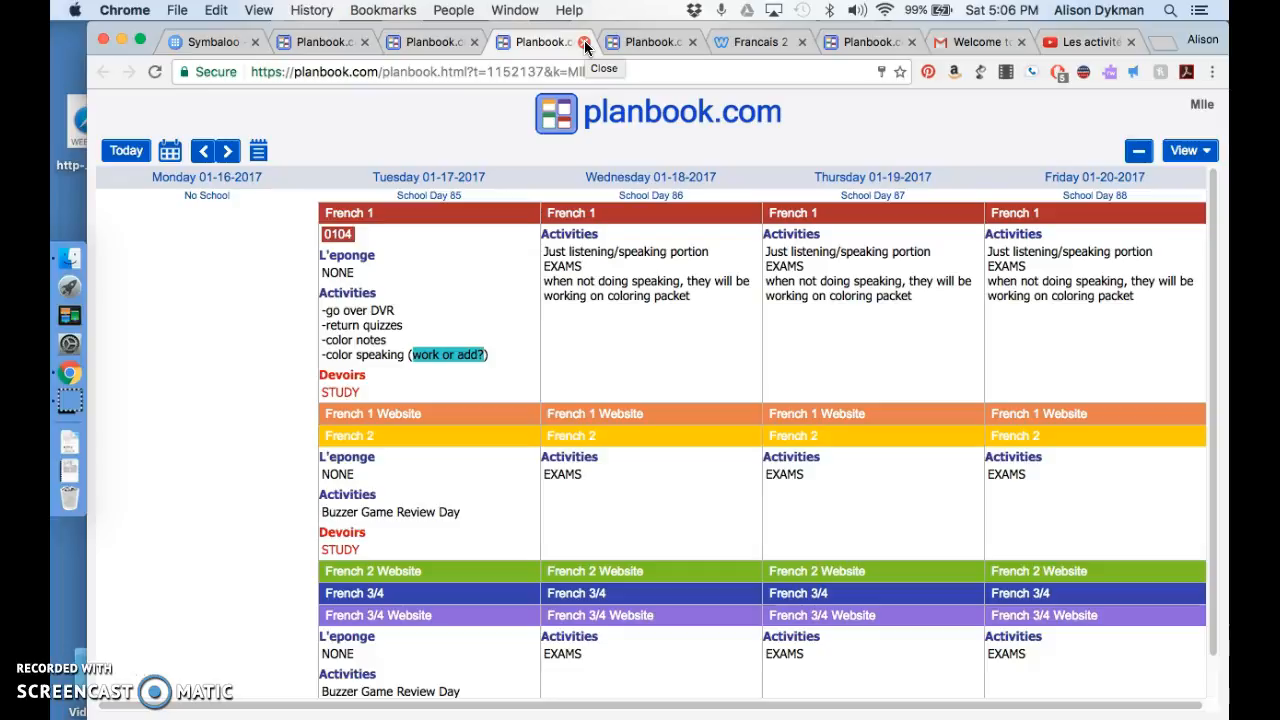
pyautogui.click(585, 42)
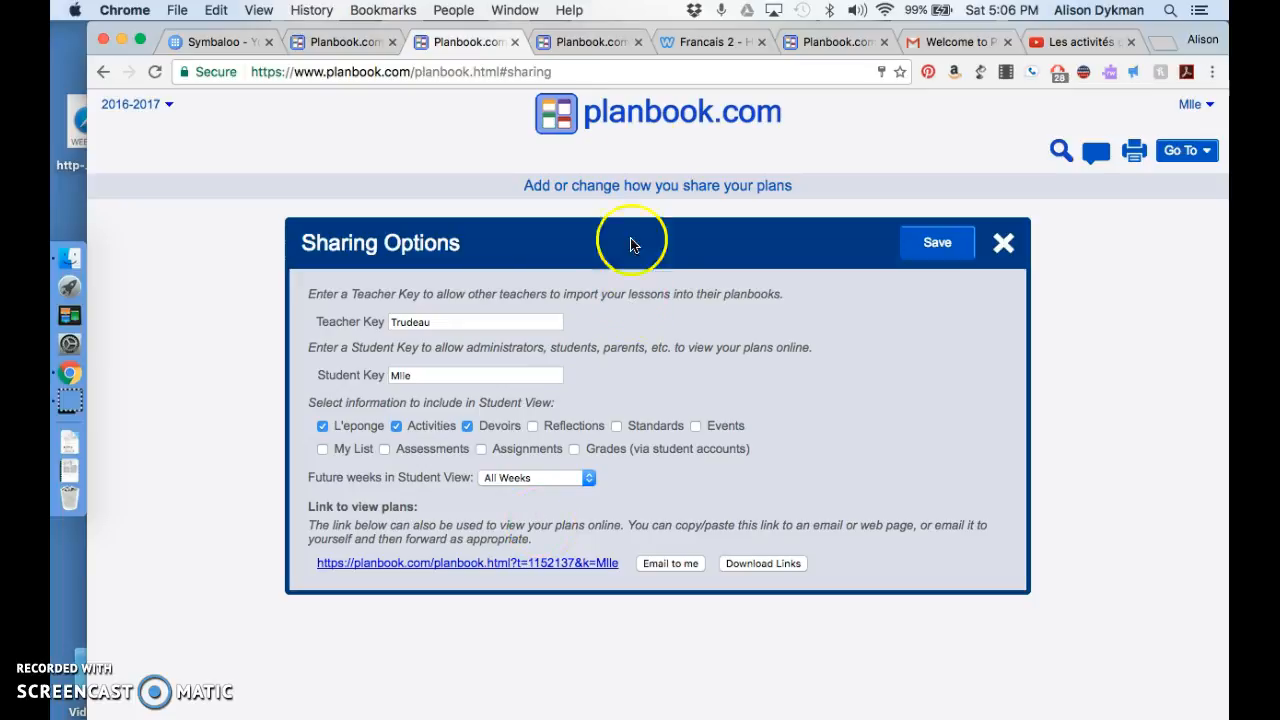
# Step: View the planbook embedded in the Francais 2 website page and return to the new account's weekly plans
pyautogui.click(687, 43)
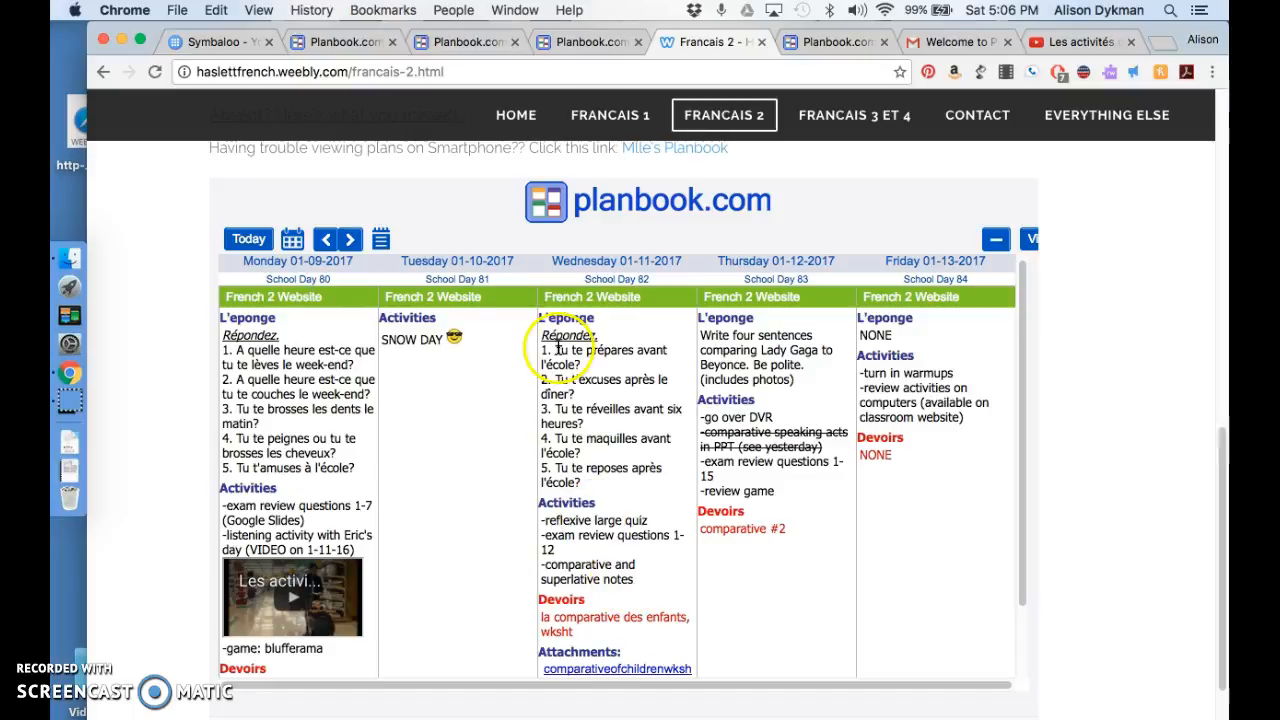
pyautogui.click(352, 44)
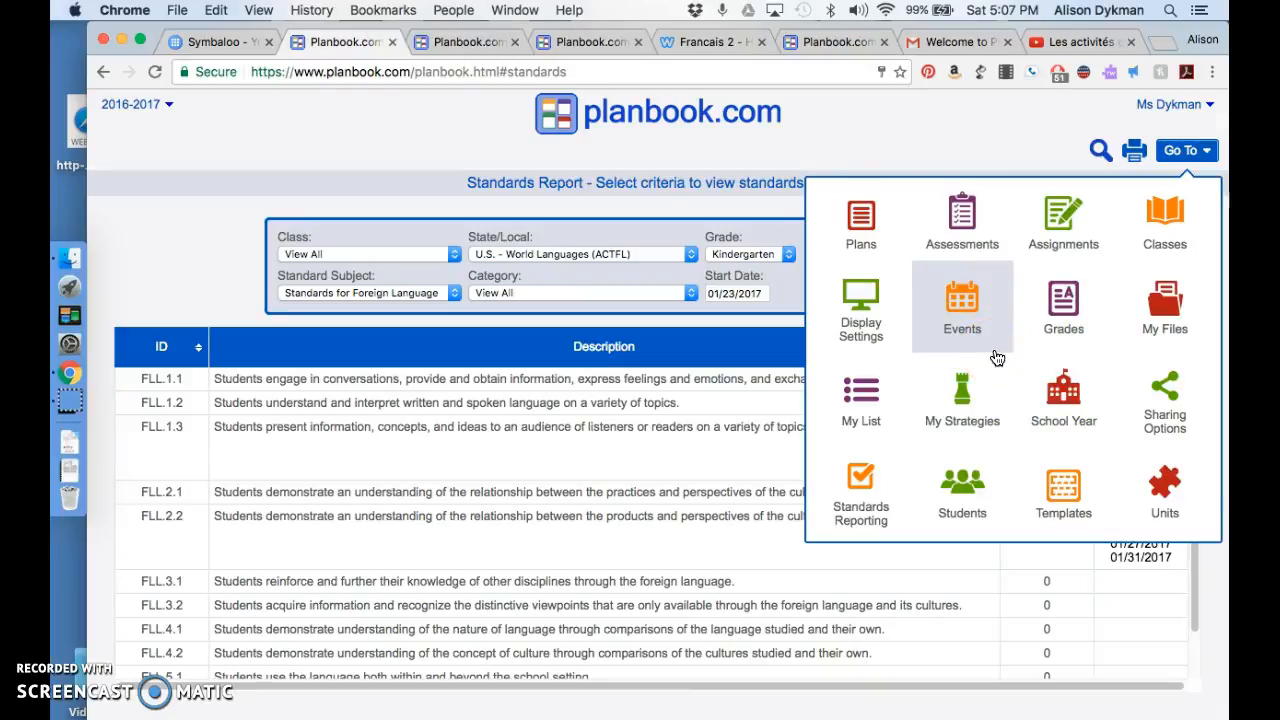
pyautogui.click(898, 235)
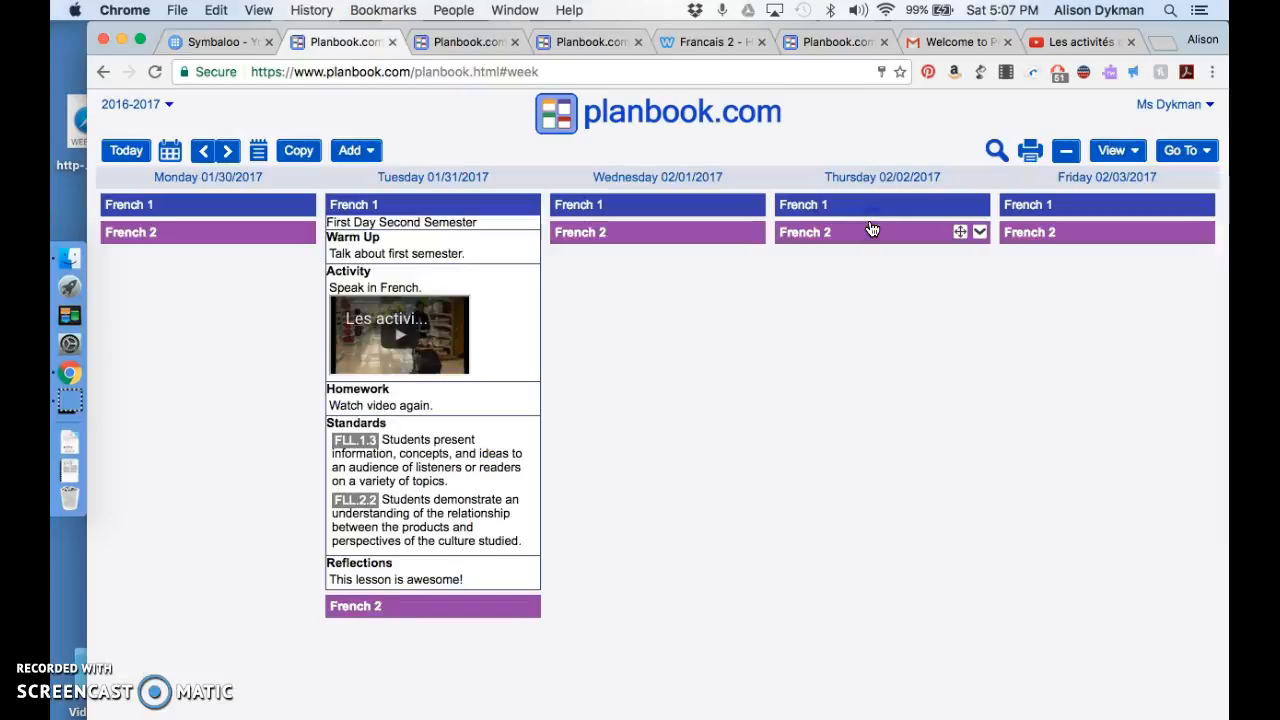